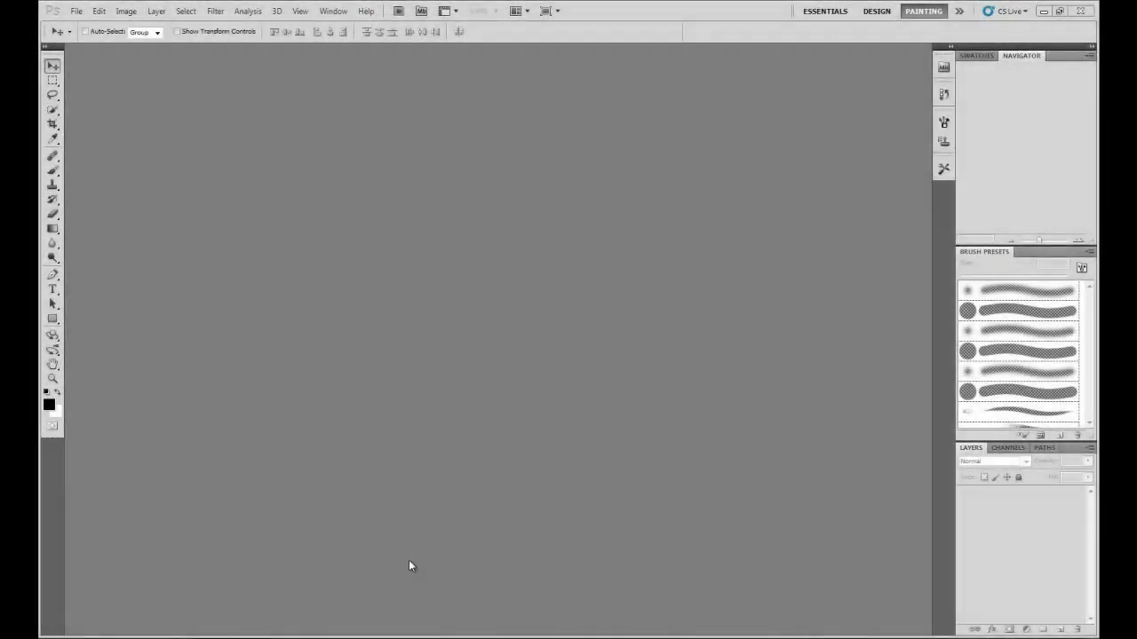
Step: Open IMG_7562 and duplicate its Background layer as a new layer named Test
{"action": "double_click", "coordinate": [472, 315]}
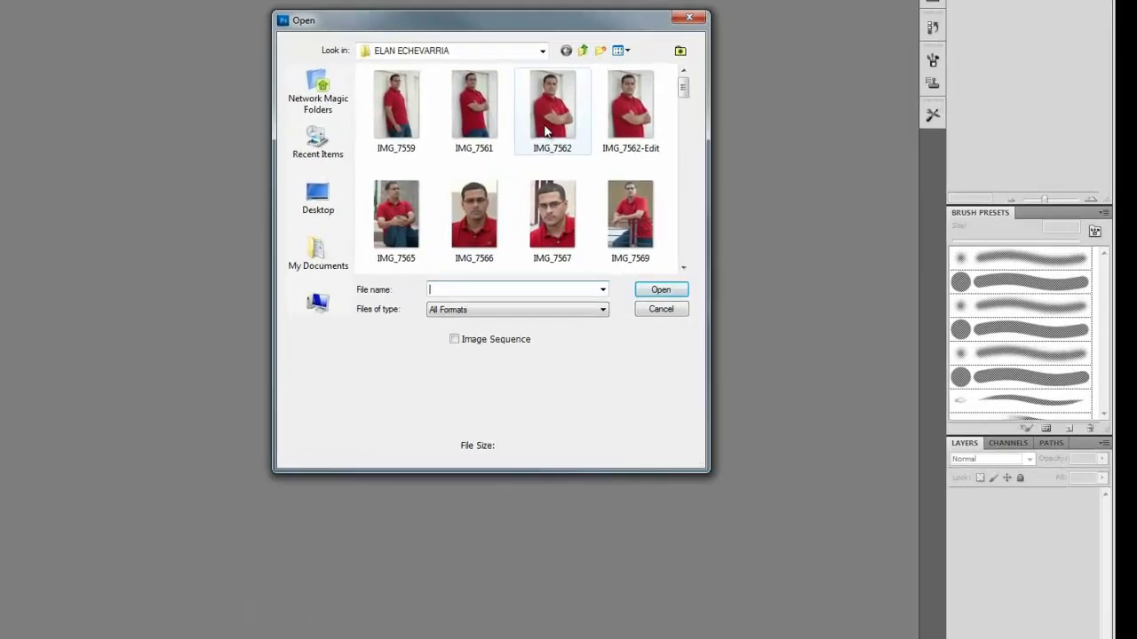
{"action": "double_click", "coordinate": [619, 160]}
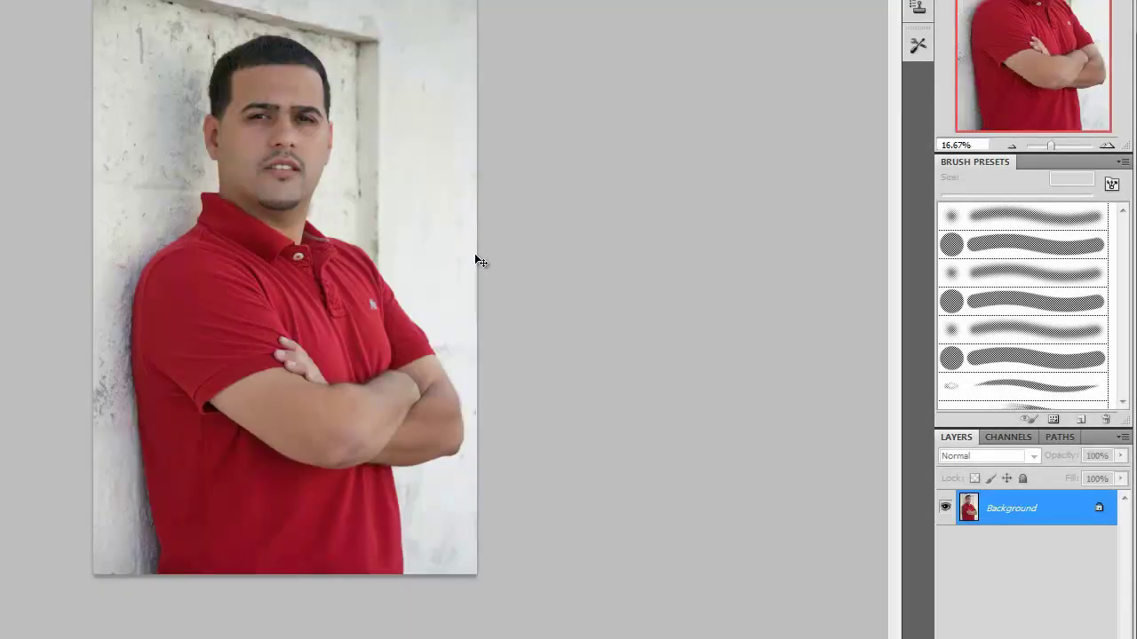
{"action": "right_click", "coordinate": [1021, 515]}
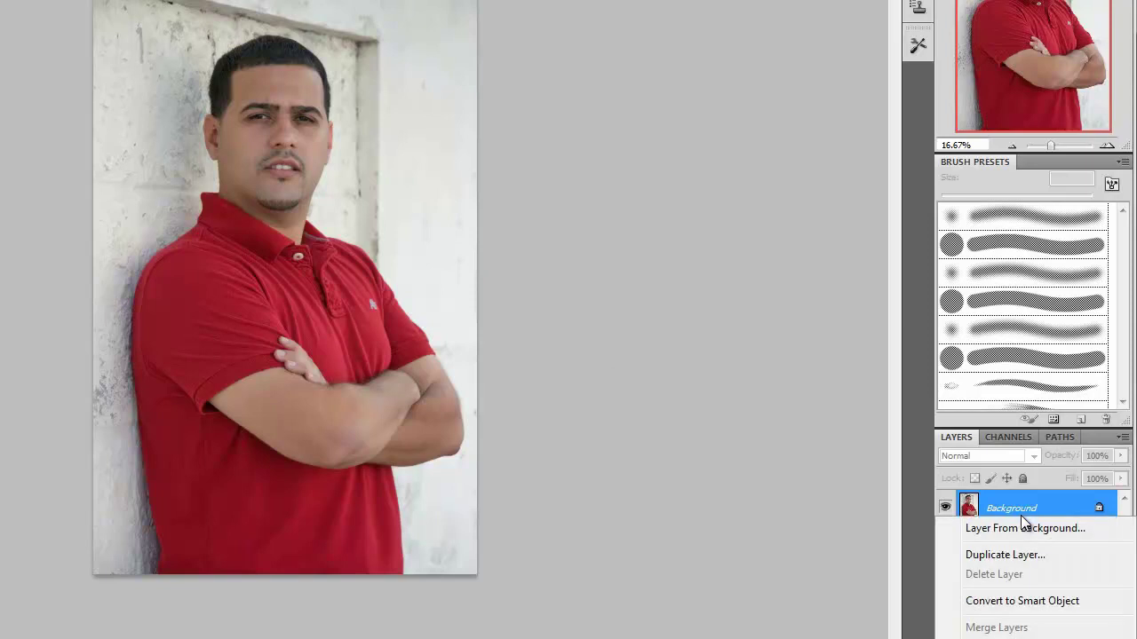
{"action": "left_click", "coordinate": [1016, 554]}
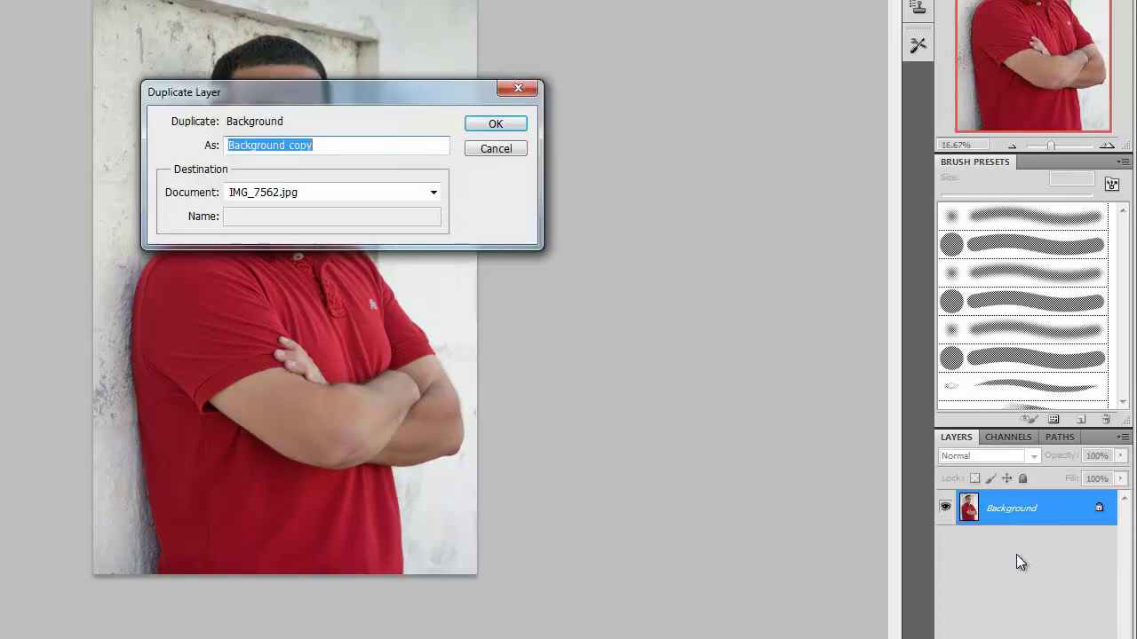
{"action": "type", "text": "Test"}
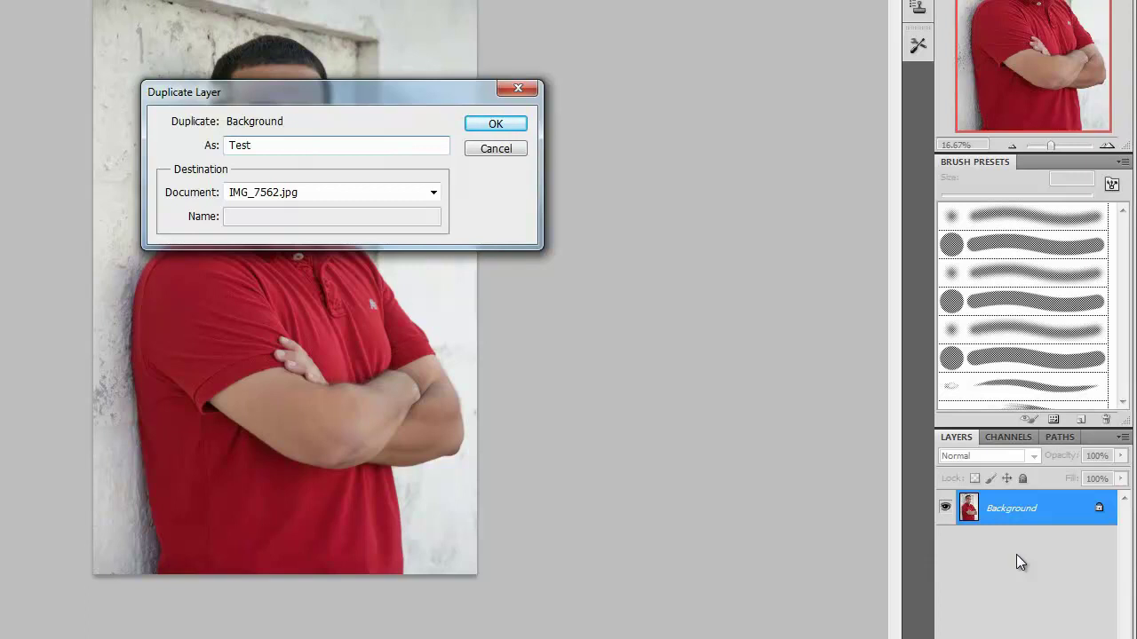
{"action": "key", "text": "Return"}
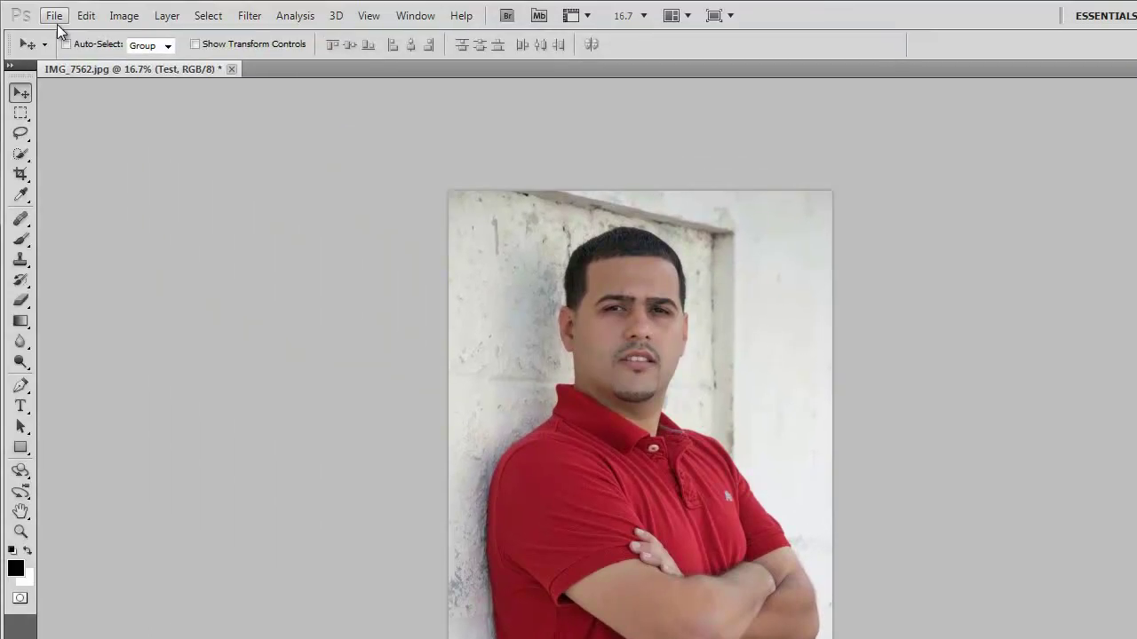
{"action": "left_click", "coordinate": [54, 15]}
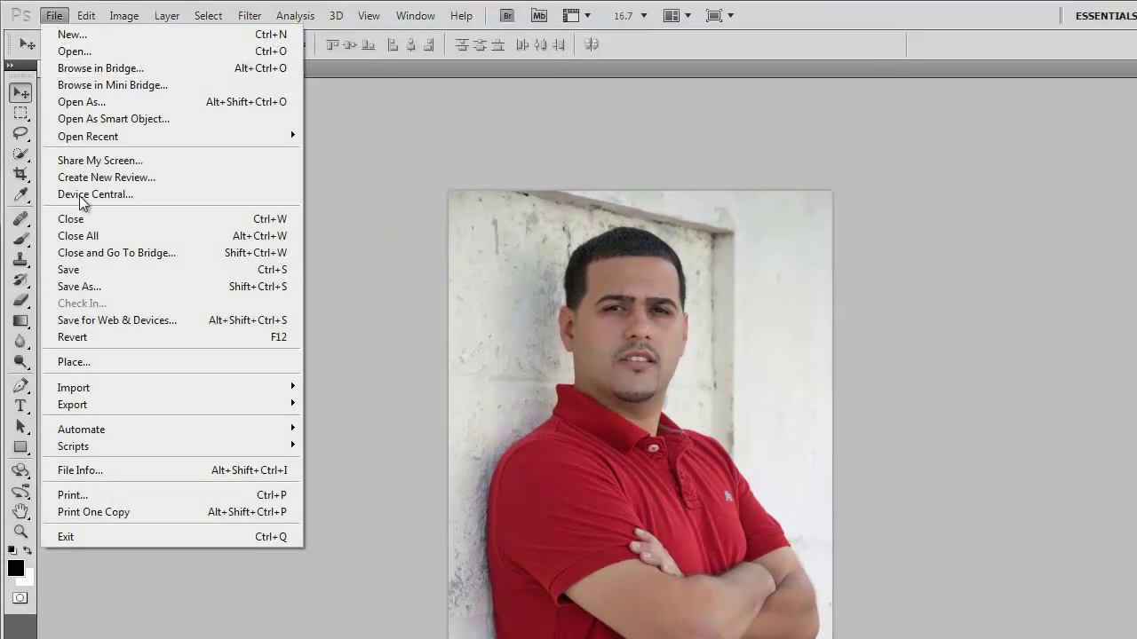
{"action": "mouse_move", "coordinate": [81, 429]}
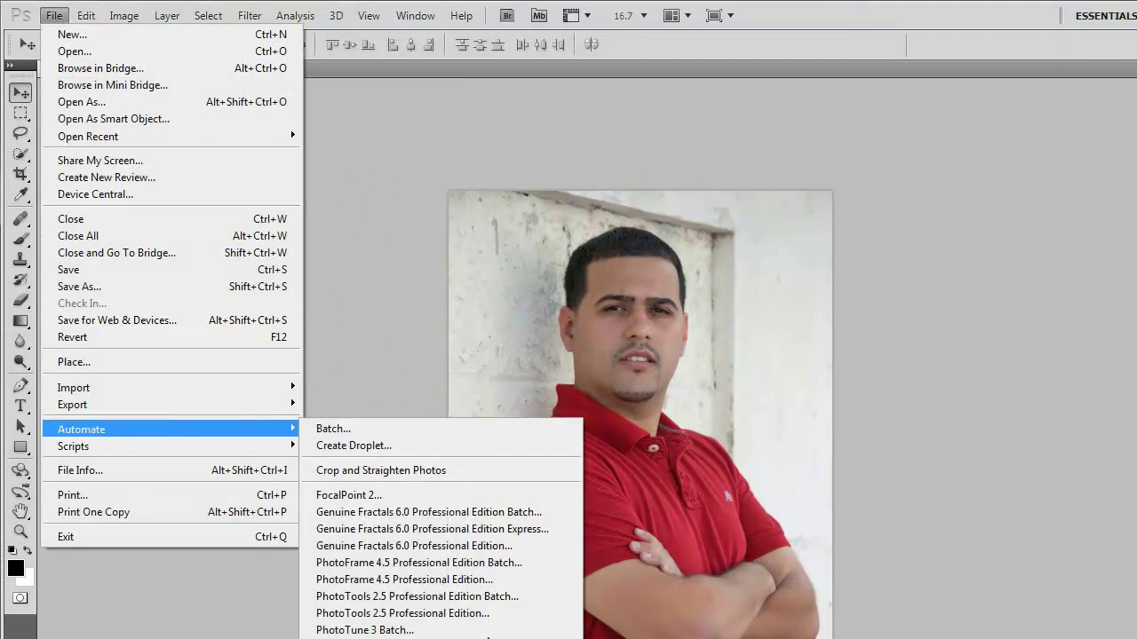
Step: Run PhotoFrame 4.5 and apply the background_rock_06 rock texture to the photo
{"action": "left_click", "coordinate": [501, 578]}
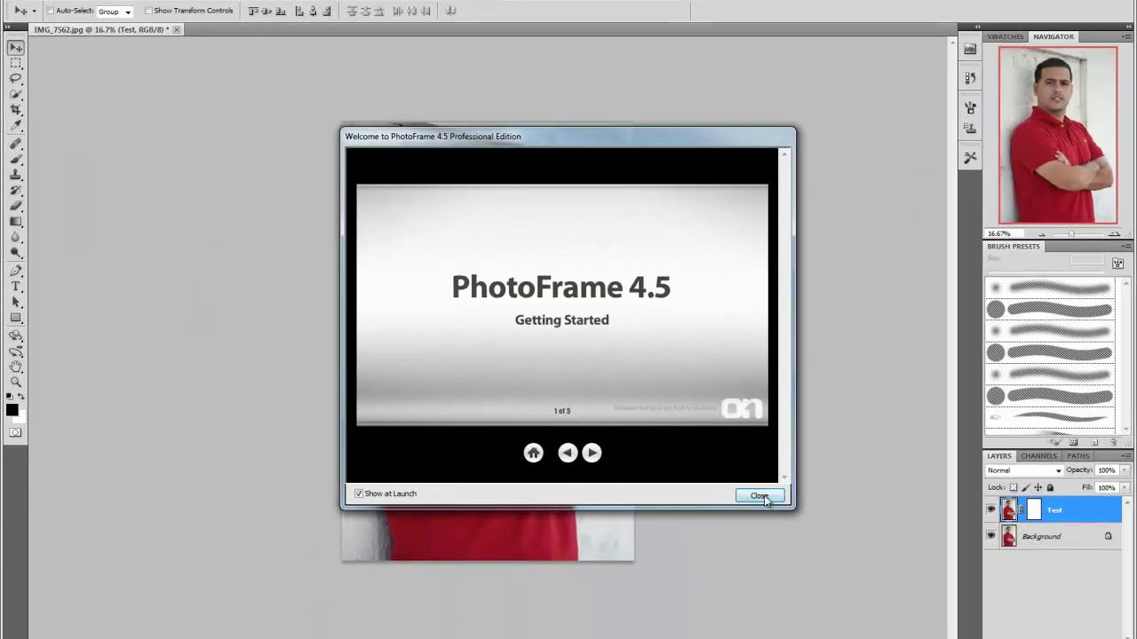
{"action": "left_click", "coordinate": [759, 496]}
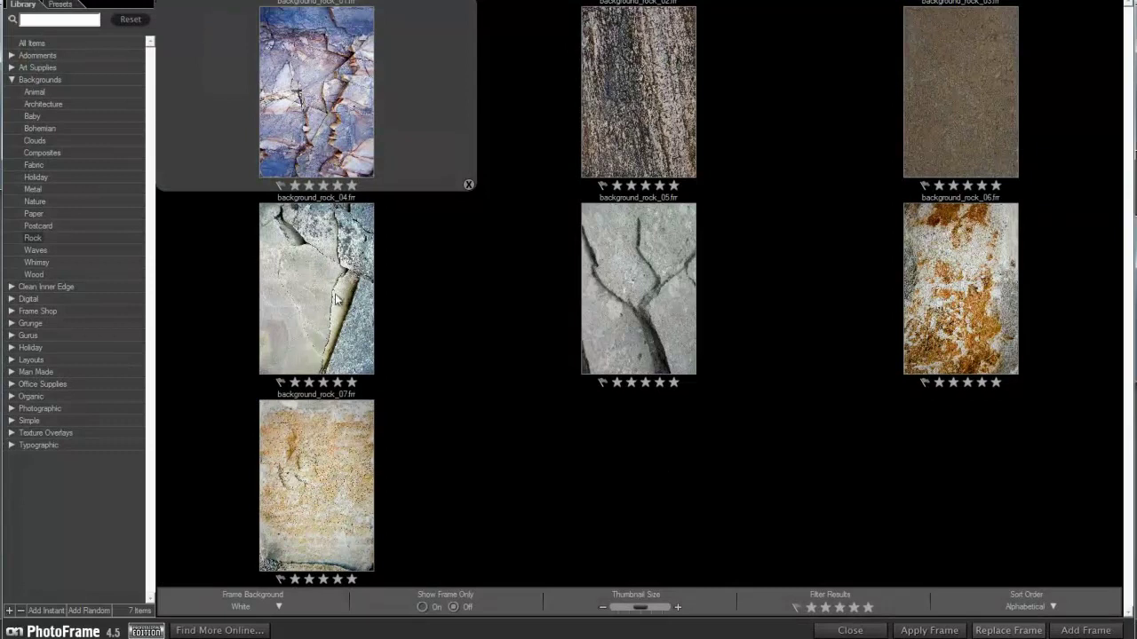
{"action": "left_click", "coordinate": [947, 327]}
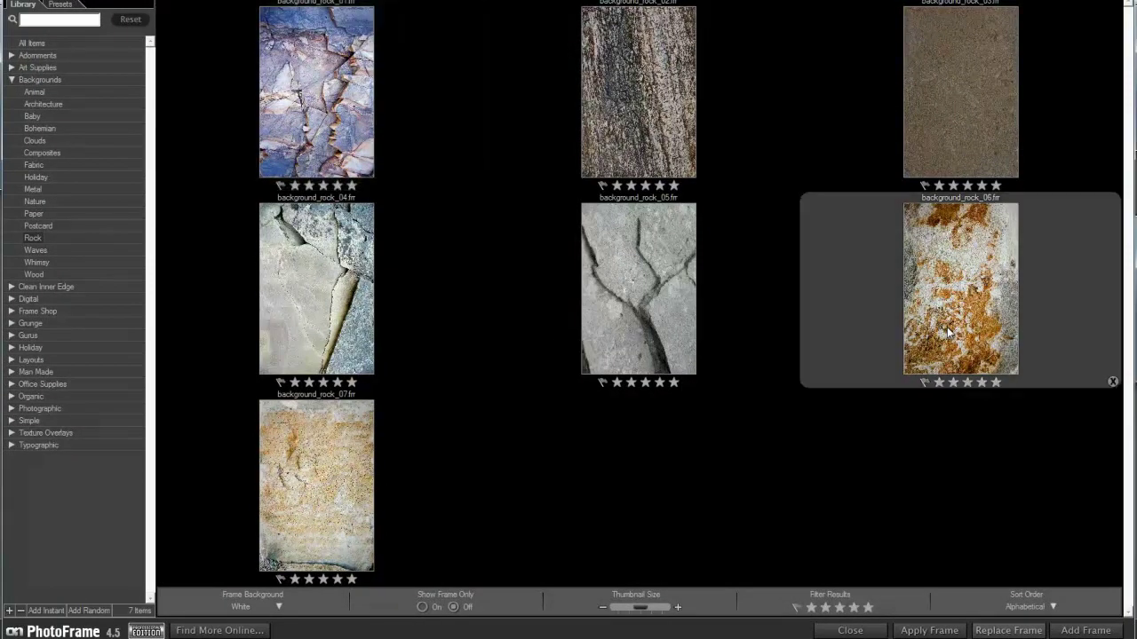
{"action": "left_click", "coordinate": [1073, 631]}
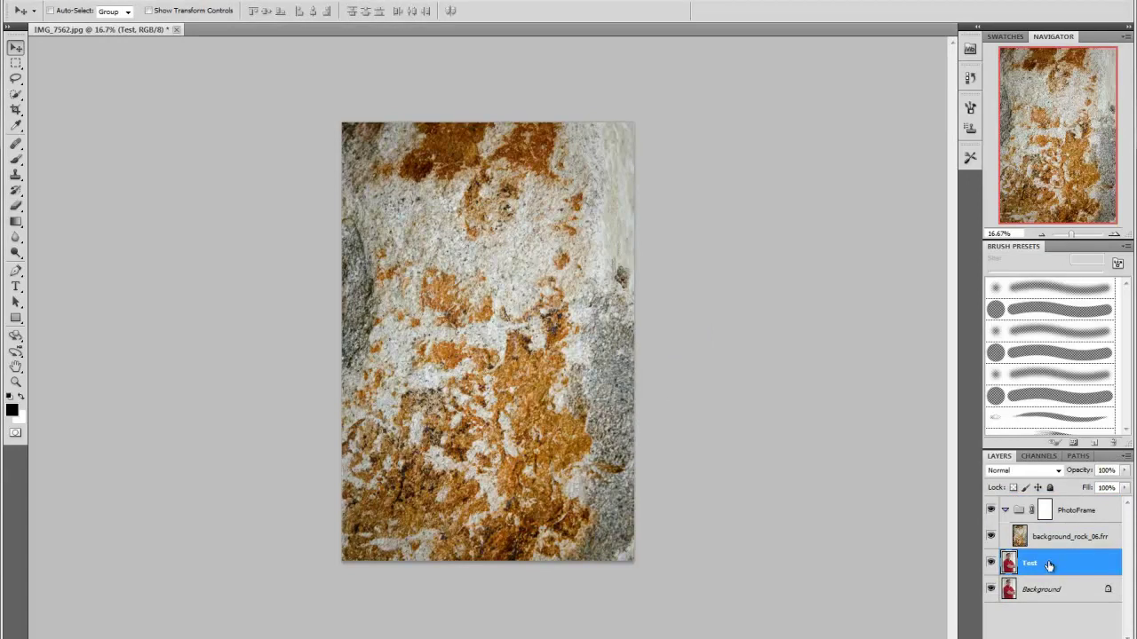
Step: Move the Test layer above background_rock_06 and choose the Quick Selection Tool
{"action": "left_click_drag", "start_coordinate": [1049, 565], "coordinate": [1049, 538]}
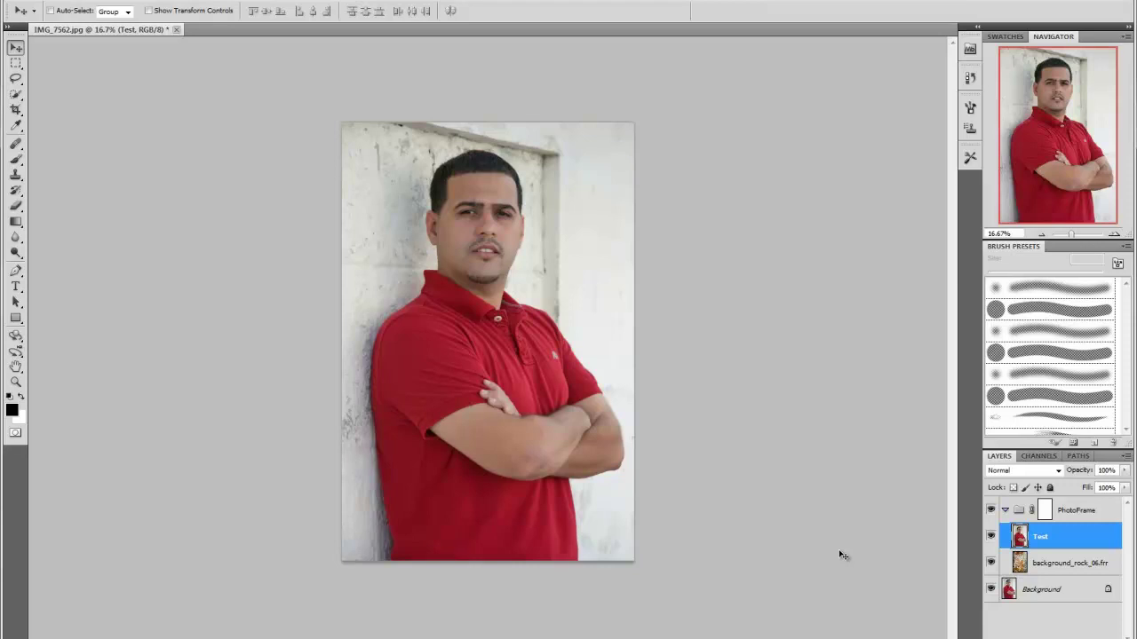
{"action": "left_click", "coordinate": [16, 95]}
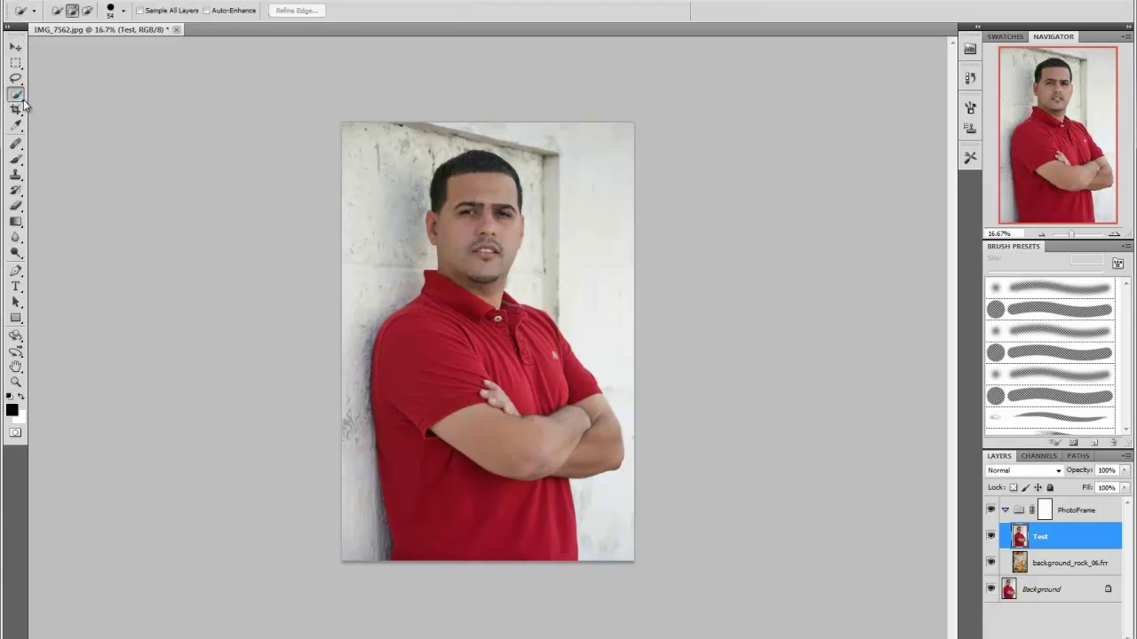
{"action": "right_click", "coordinate": [21, 102]}
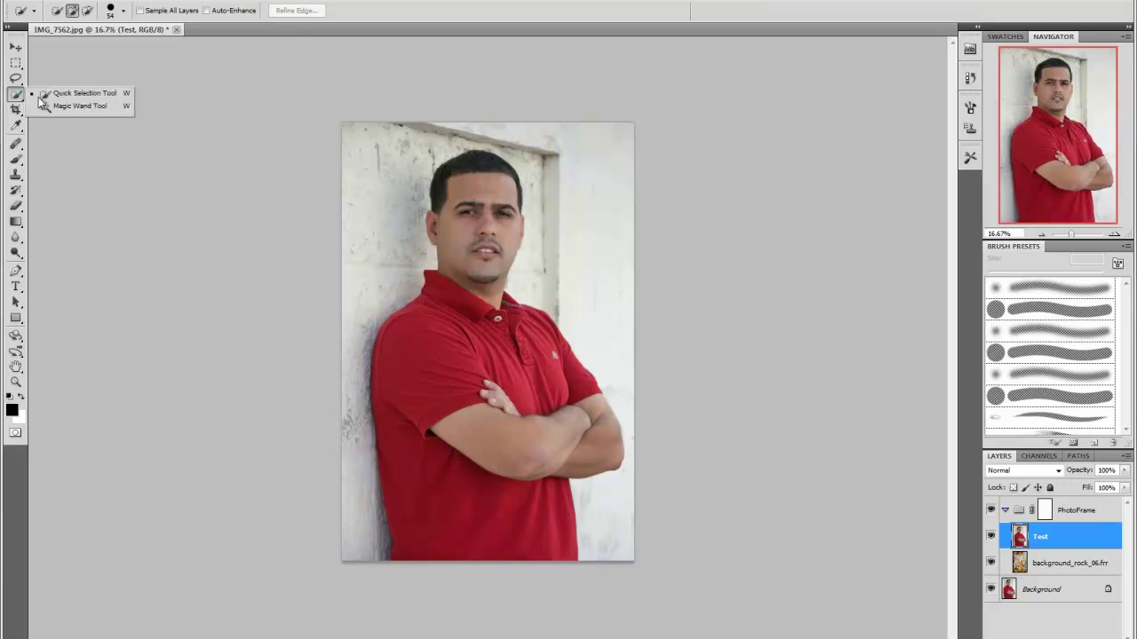
Step: Zoom in and brush Quick Selection over the white wall left of the man
{"action": "left_click", "coordinate": [85, 95]}
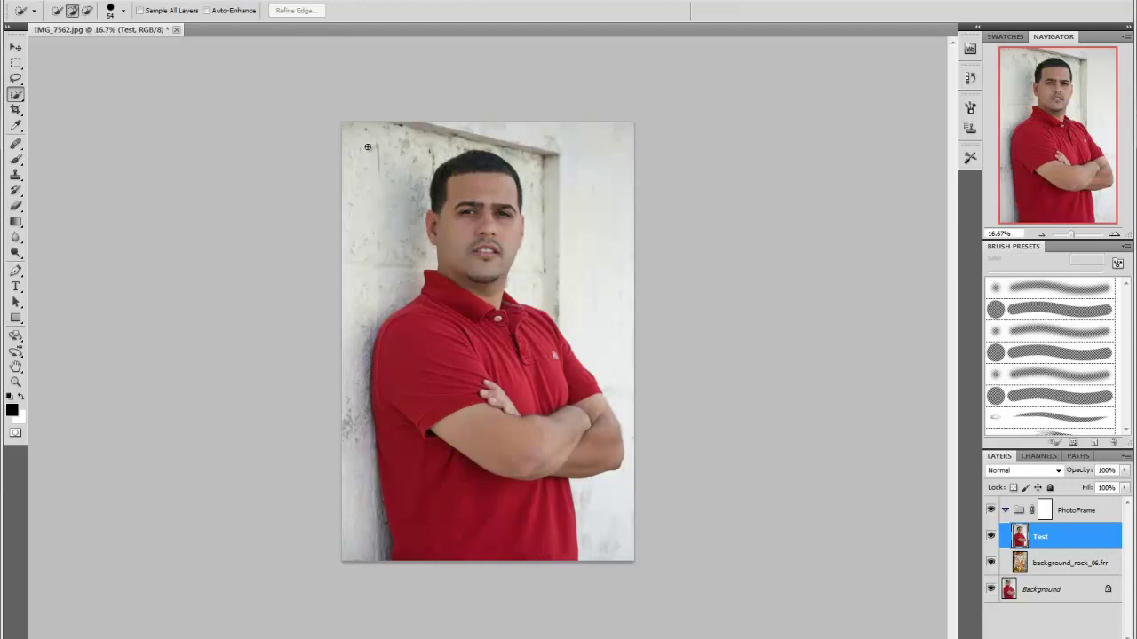
{"action": "scroll", "coordinate": [373, 191], "scroll_direction": "up", "scroll_amount": 1}
{"action": "scroll", "coordinate": [373, 192], "scroll_direction": "up", "scroll_amount": 1}
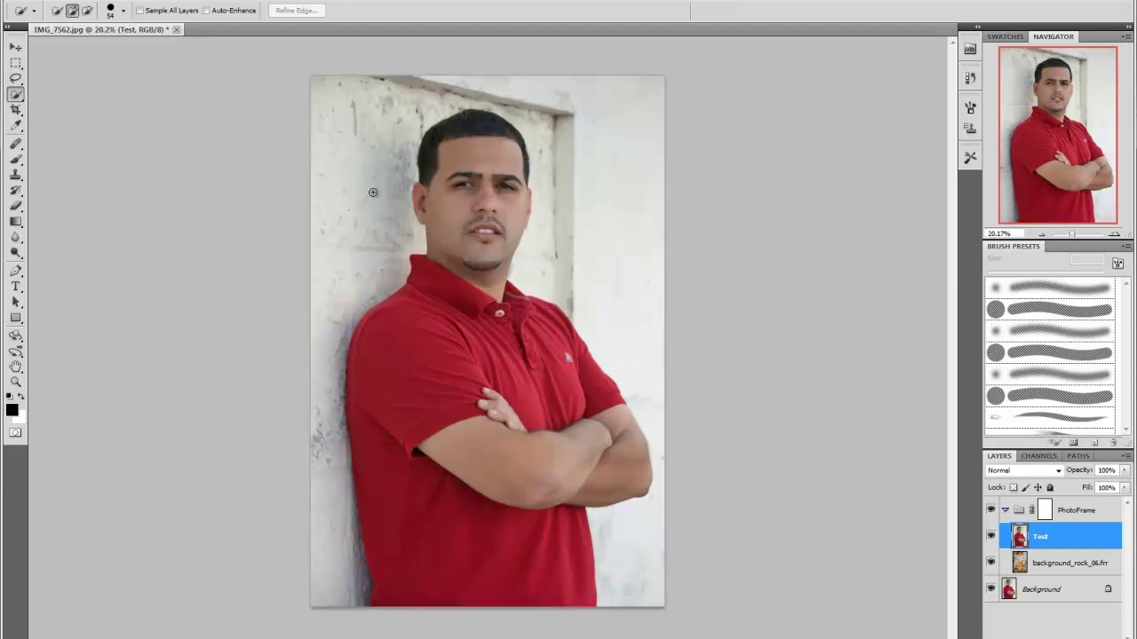
{"action": "scroll", "coordinate": [373, 192], "scroll_direction": "up", "scroll_amount": 1}
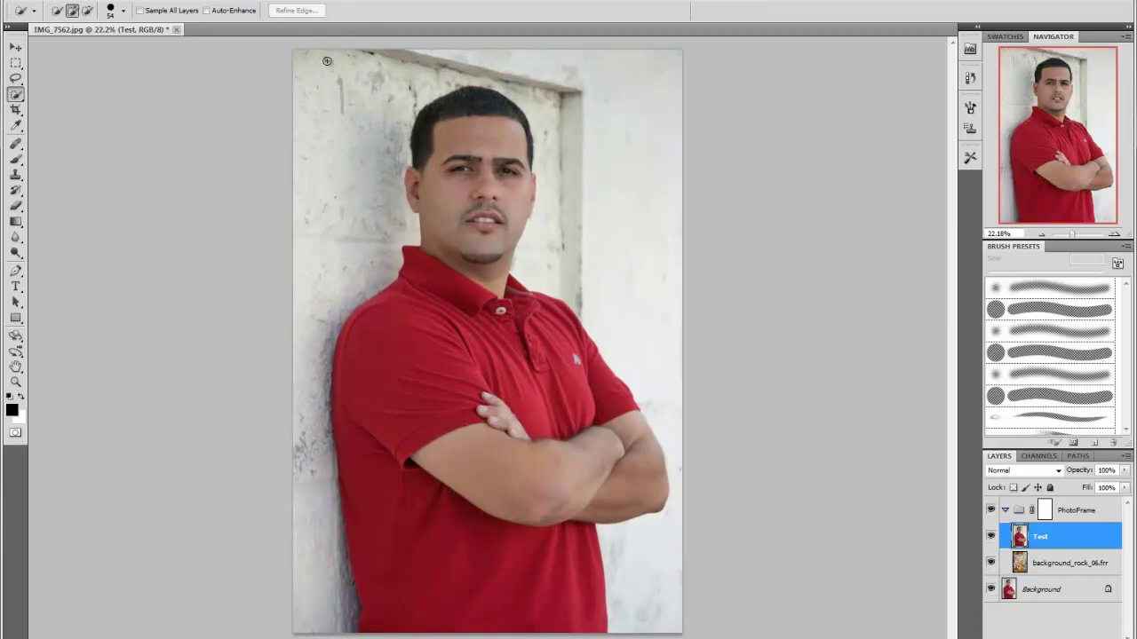
{"action": "mouse_move", "coordinate": [330, 63]}
{"action": "left_mouse_down"}
{"action": "mouse_move", "coordinate": [509, 67]}
{"action": "mouse_move", "coordinate": [670, 150]}
{"action": "mouse_move", "coordinate": [677, 611]}
{"action": "left_mouse_up"}
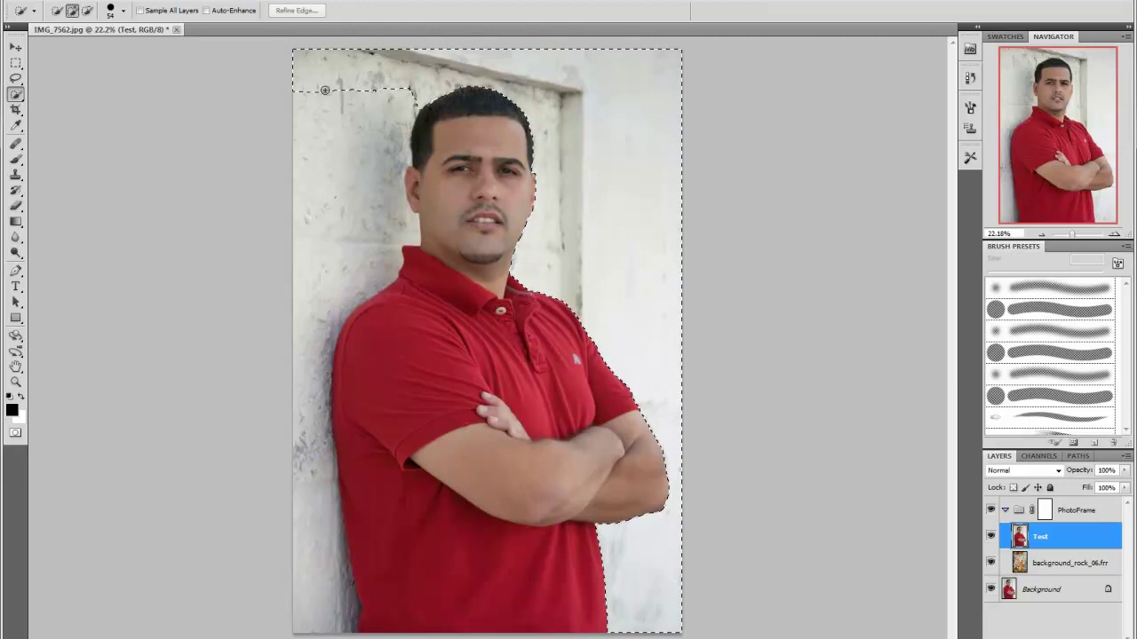
{"action": "mouse_move", "coordinate": [315, 84]}
{"action": "left_mouse_down"}
{"action": "mouse_move", "coordinate": [292, 262]}
{"action": "mouse_move", "coordinate": [303, 511]}
{"action": "mouse_move", "coordinate": [325, 546]}
{"action": "mouse_move", "coordinate": [330, 600]}
{"action": "left_mouse_up"}
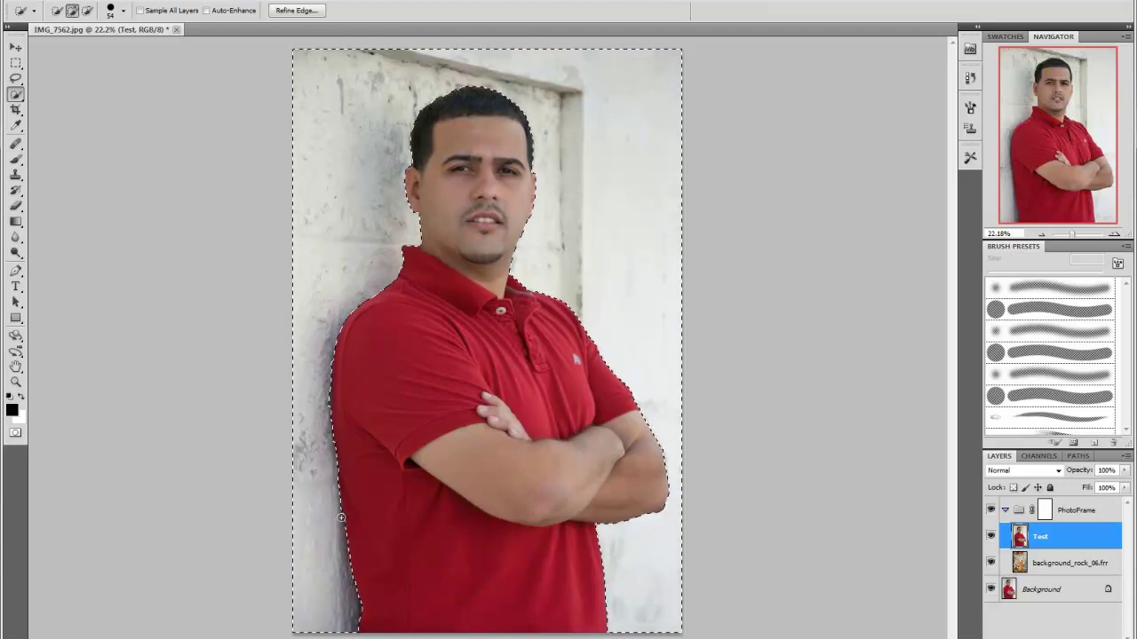
Step: Zoom in on the shirt's left edge and refine the selection along it
{"action": "scroll", "coordinate": [334, 517], "scroll_direction": "up", "scroll_amount": 1}
{"action": "scroll", "coordinate": [335, 515], "scroll_direction": "up", "scroll_amount": 2}
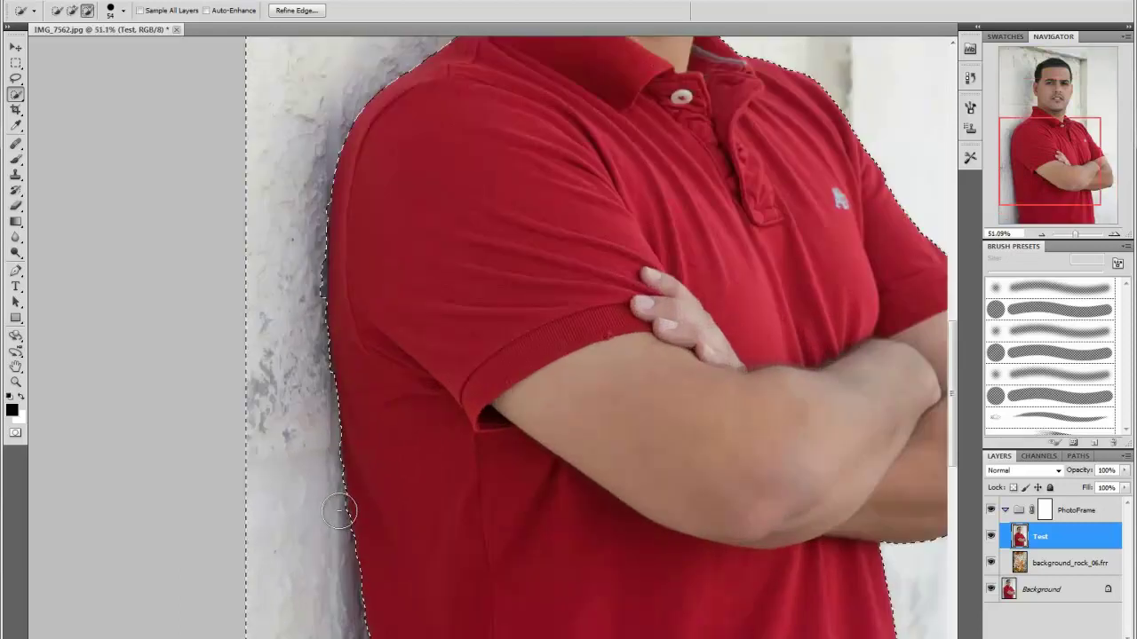
{"action": "scroll", "coordinate": [336, 512], "scroll_direction": "up", "scroll_amount": 2}
{"action": "scroll", "coordinate": [337, 514], "scroll_direction": "up", "scroll_amount": 2}
{"action": "scroll", "coordinate": [333, 533], "scroll_direction": "up", "scroll_amount": 1}
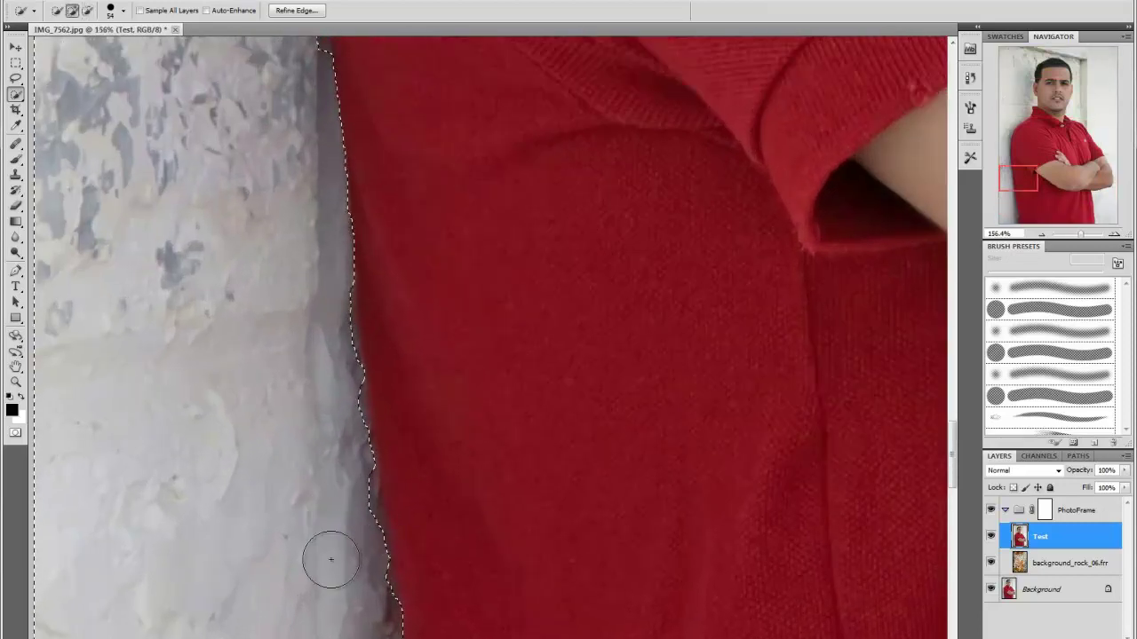
{"action": "scroll", "coordinate": [331, 559], "scroll_direction": "down", "scroll_amount": 2}
{"action": "scroll", "coordinate": [330, 559], "scroll_direction": "down", "scroll_amount": 2}
{"action": "scroll", "coordinate": [331, 559], "scroll_direction": "down", "scroll_amount": 1}
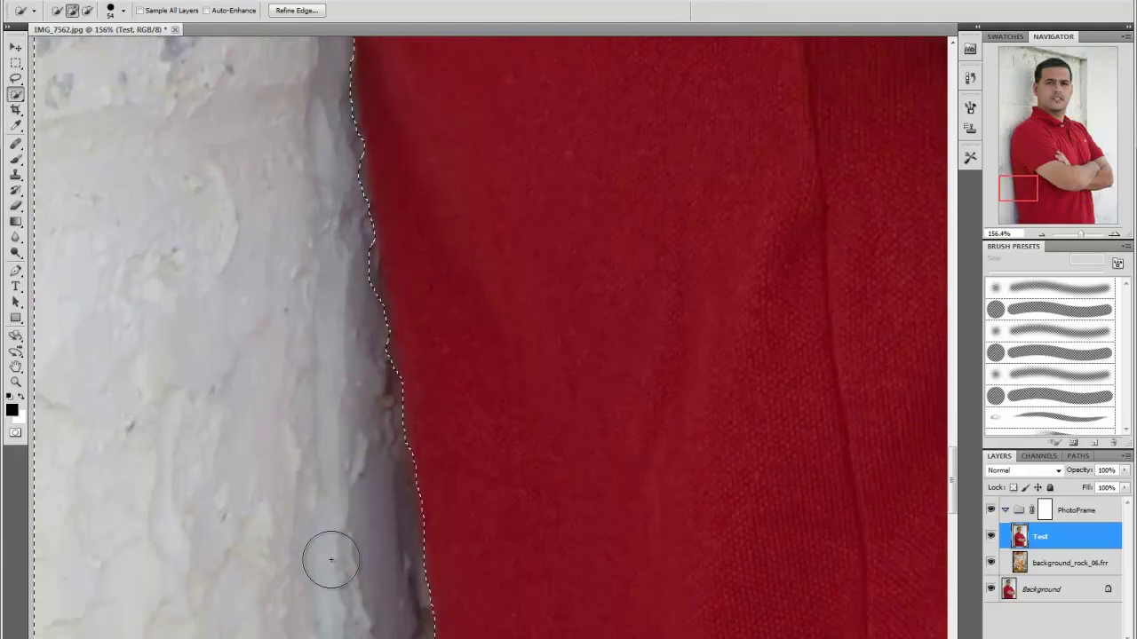
{"action": "scroll", "coordinate": [330, 560], "scroll_direction": "down", "scroll_amount": 2}
{"action": "scroll", "coordinate": [331, 559], "scroll_direction": "down", "scroll_amount": 2}
{"action": "scroll", "coordinate": [330, 560], "scroll_direction": "down", "scroll_amount": 2}
{"action": "scroll", "coordinate": [330, 559], "scroll_direction": "down", "scroll_amount": 2}
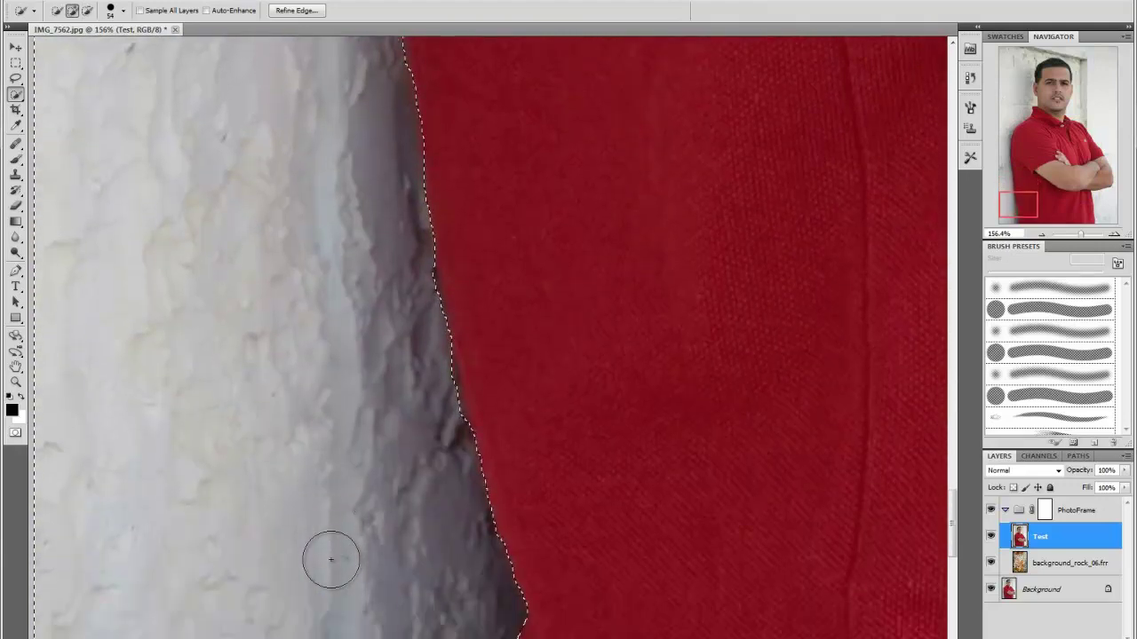
{"action": "scroll", "coordinate": [331, 559], "scroll_direction": "down", "scroll_amount": 2}
{"action": "scroll", "coordinate": [330, 560], "scroll_direction": "down", "scroll_amount": 2}
{"action": "scroll", "coordinate": [329, 550], "scroll_direction": "up", "scroll_amount": 2}
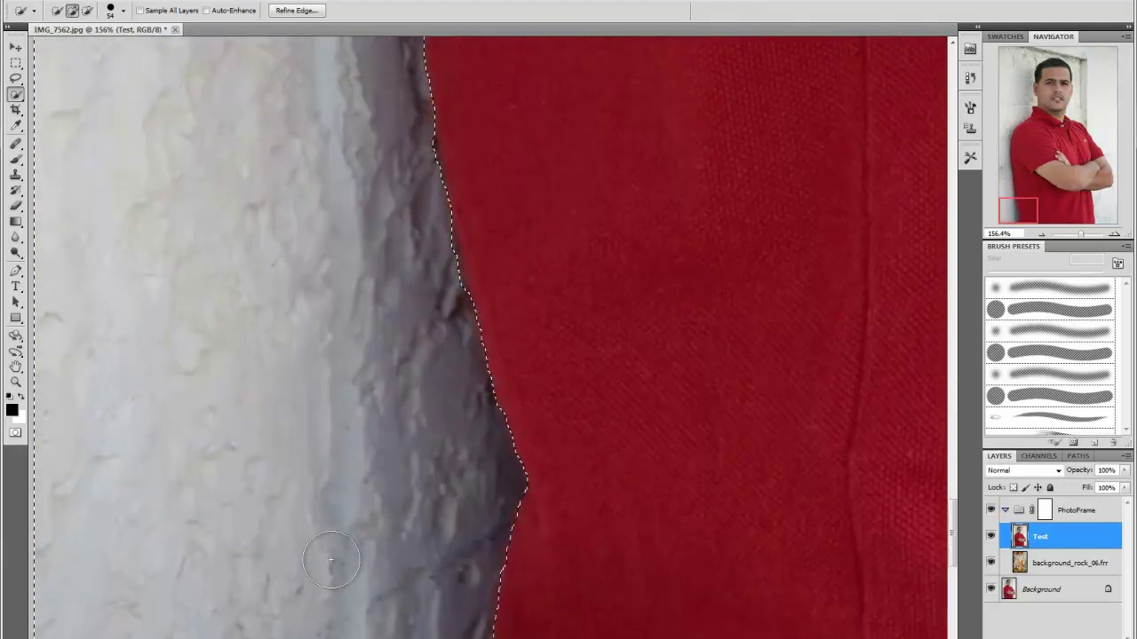
{"action": "scroll", "coordinate": [346, 506], "scroll_direction": "up", "scroll_amount": 2}
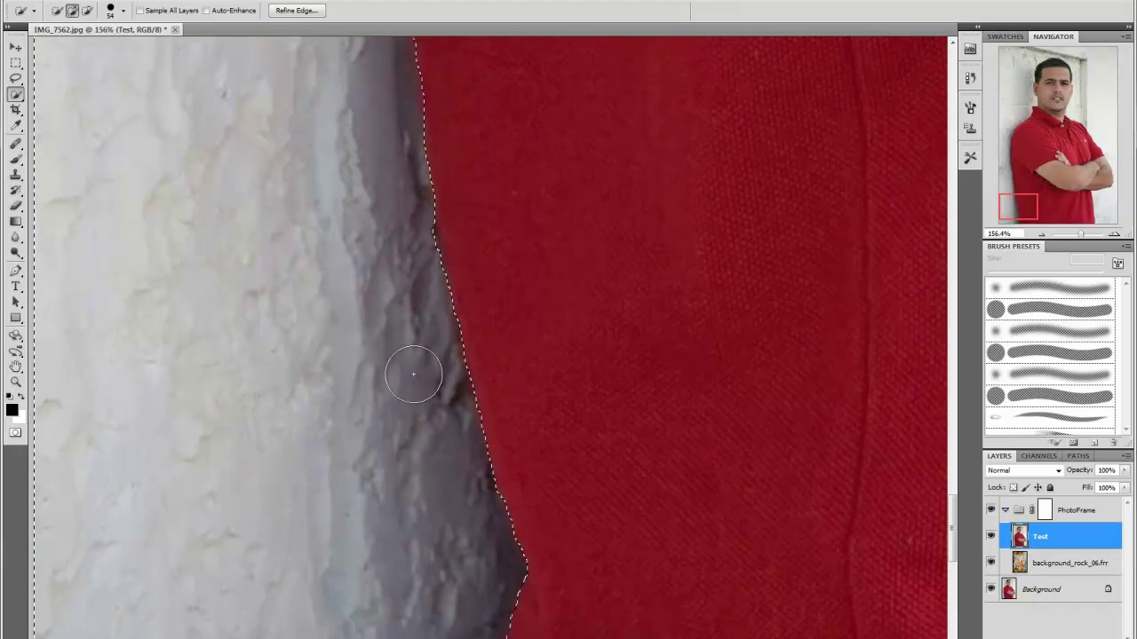
{"action": "scroll", "coordinate": [406, 382], "scroll_direction": "up", "scroll_amount": 3}
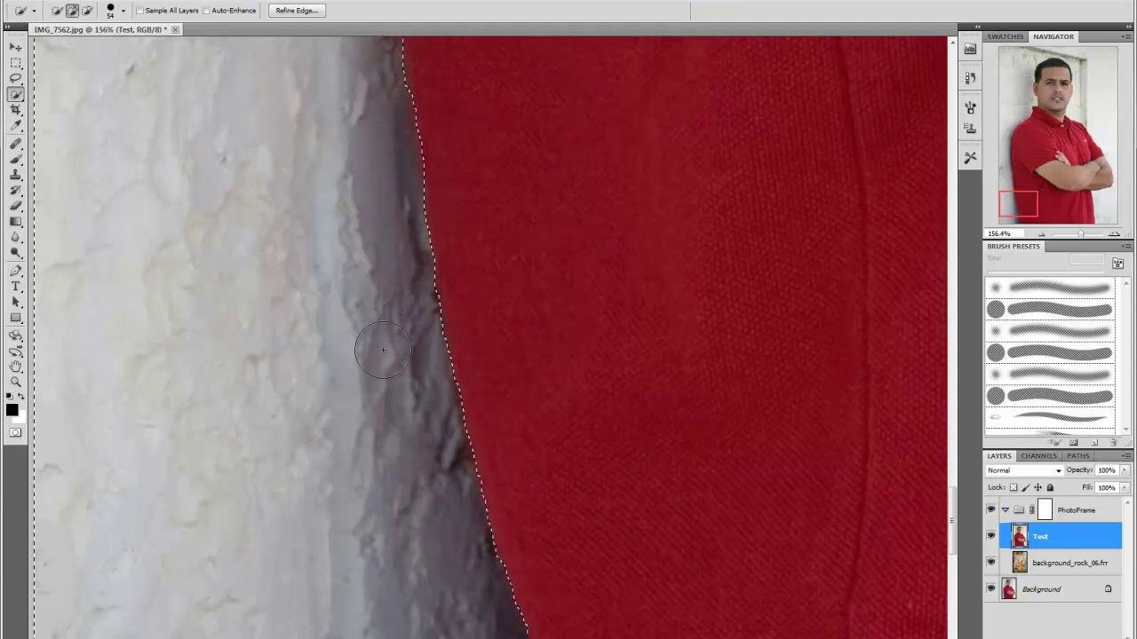
{"action": "scroll", "coordinate": [365, 379], "scroll_direction": "up", "scroll_amount": 3}
{"action": "scroll", "coordinate": [365, 379], "scroll_direction": "up", "scroll_amount": 2}
{"action": "scroll", "coordinate": [373, 380], "scroll_direction": "up", "scroll_amount": 2}
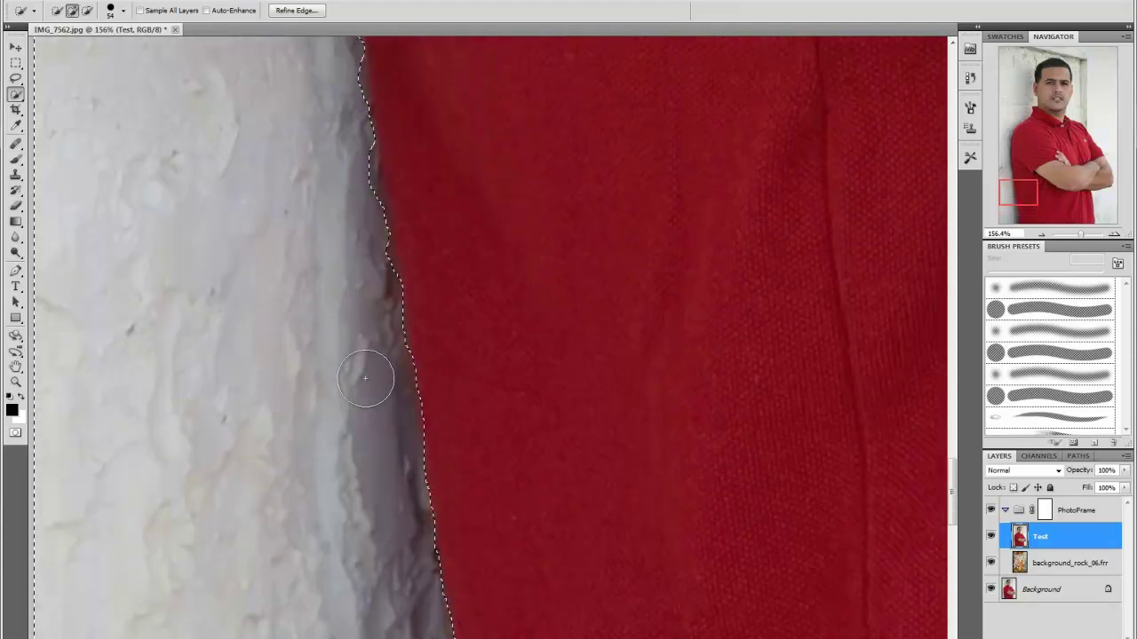
{"action": "scroll", "coordinate": [370, 380], "scroll_direction": "up", "scroll_amount": 1}
{"action": "scroll", "coordinate": [362, 366], "scroll_direction": "up", "scroll_amount": 1}
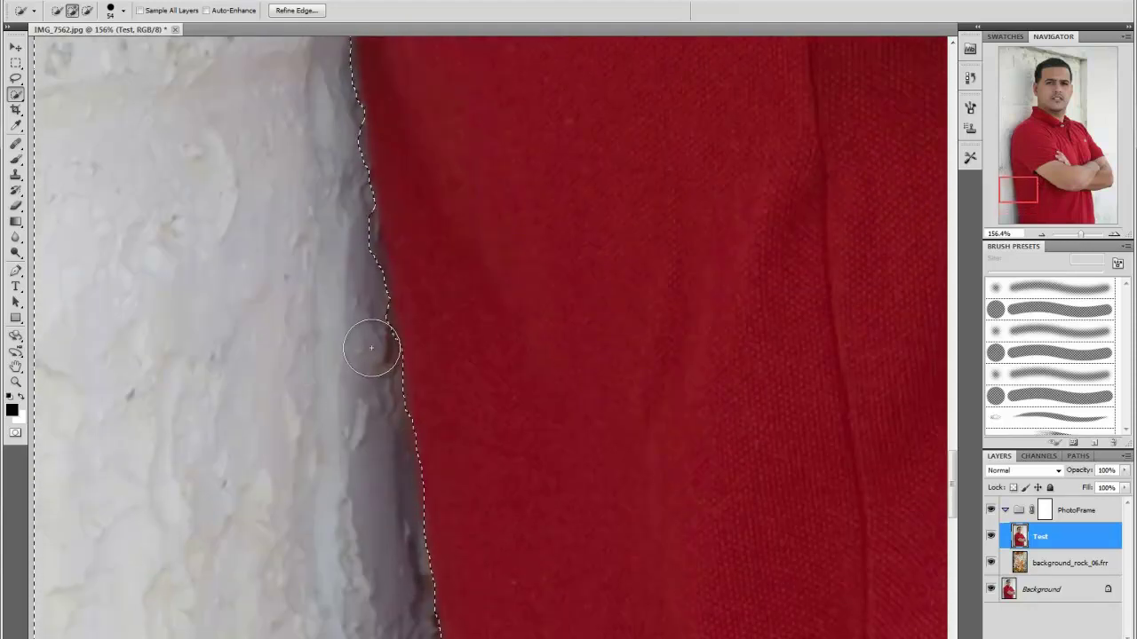
{"action": "mouse_move", "coordinate": [369, 332]}
{"action": "left_mouse_down"}
{"action": "mouse_move", "coordinate": [355, 290]}
{"action": "mouse_move", "coordinate": [330, 321]}
{"action": "left_mouse_up"}
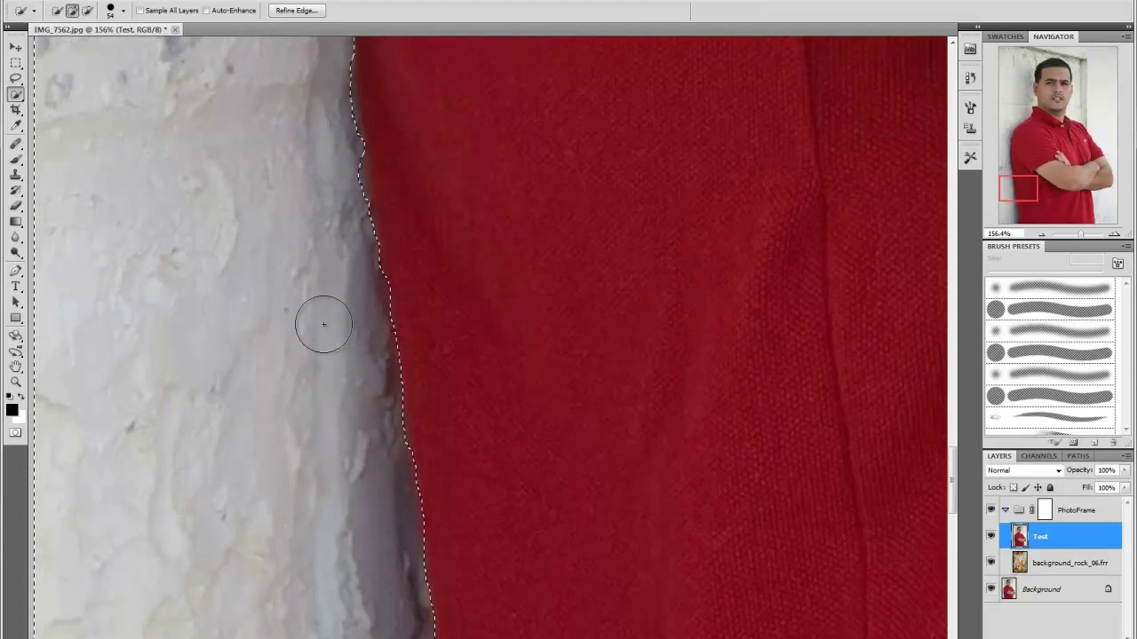
{"action": "scroll", "coordinate": [320, 323], "scroll_direction": "up", "scroll_amount": 2}
{"action": "scroll", "coordinate": [315, 327], "scroll_direction": "up", "scroll_amount": 2}
Step: Enlarge the brush with ] and subtract the wall beside the shirt from the selection
{"action": "key", "text": "bracketright"}
{"action": "key", "text": "bracketright"}
{"action": "scroll", "coordinate": [342, 311], "scroll_direction": "up", "scroll_amount": 2}
{"action": "scroll", "coordinate": [346, 318], "scroll_direction": "up", "scroll_amount": 1}
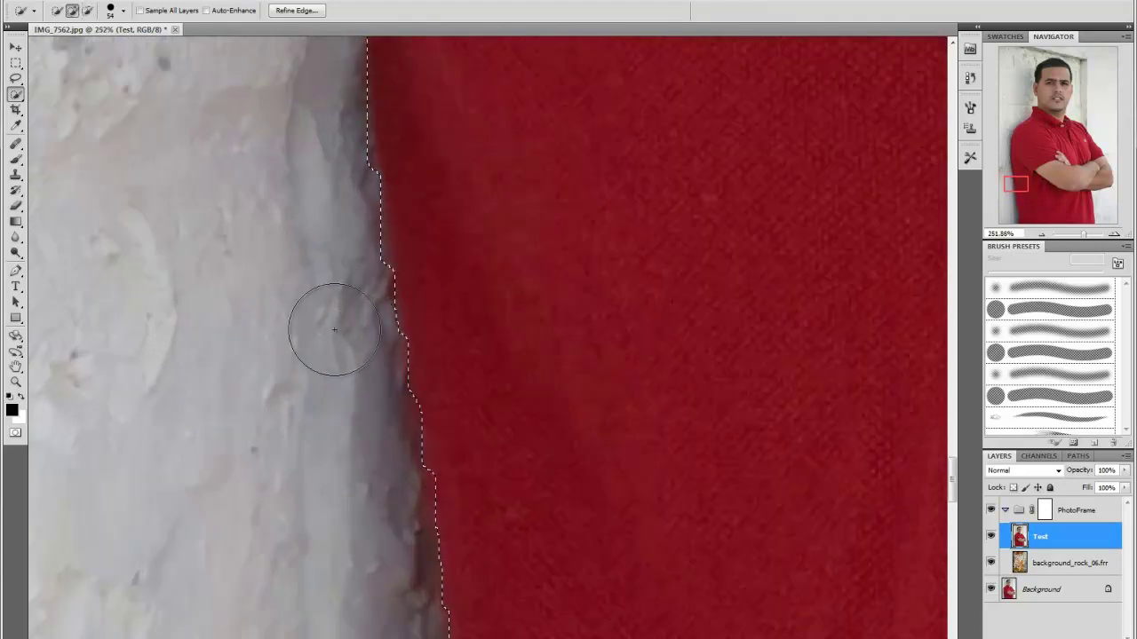
{"action": "left_click_drag", "start_coordinate": [338, 291], "coordinate": [339, 273]}
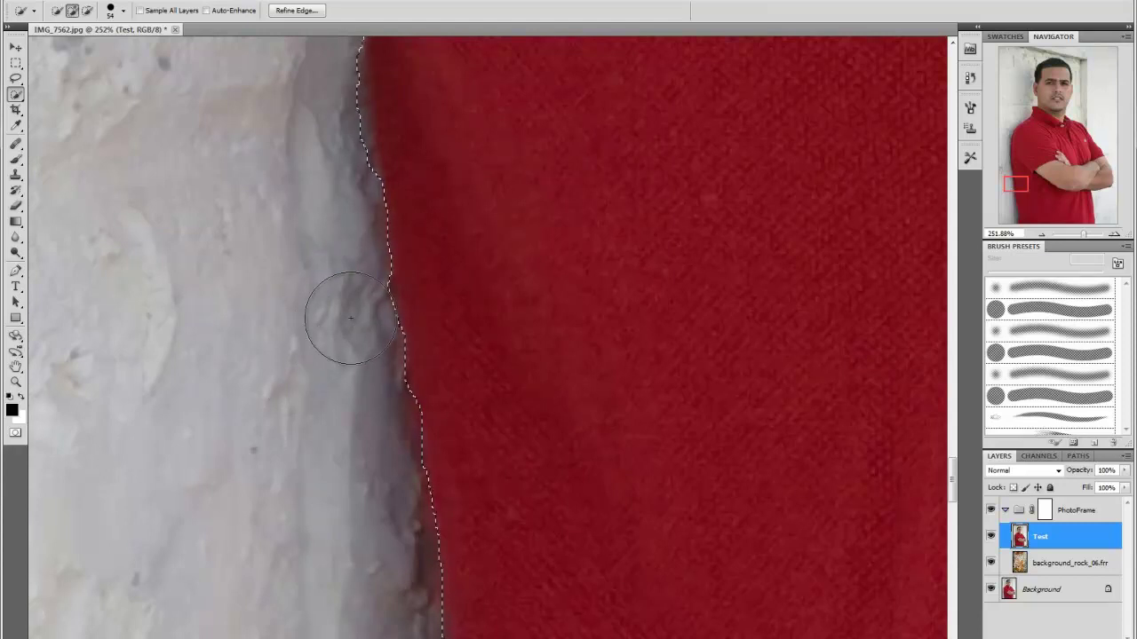
{"action": "scroll", "coordinate": [316, 380], "scroll_direction": "up", "scroll_amount": 2}
{"action": "scroll", "coordinate": [312, 381], "scroll_direction": "up", "scroll_amount": 2}
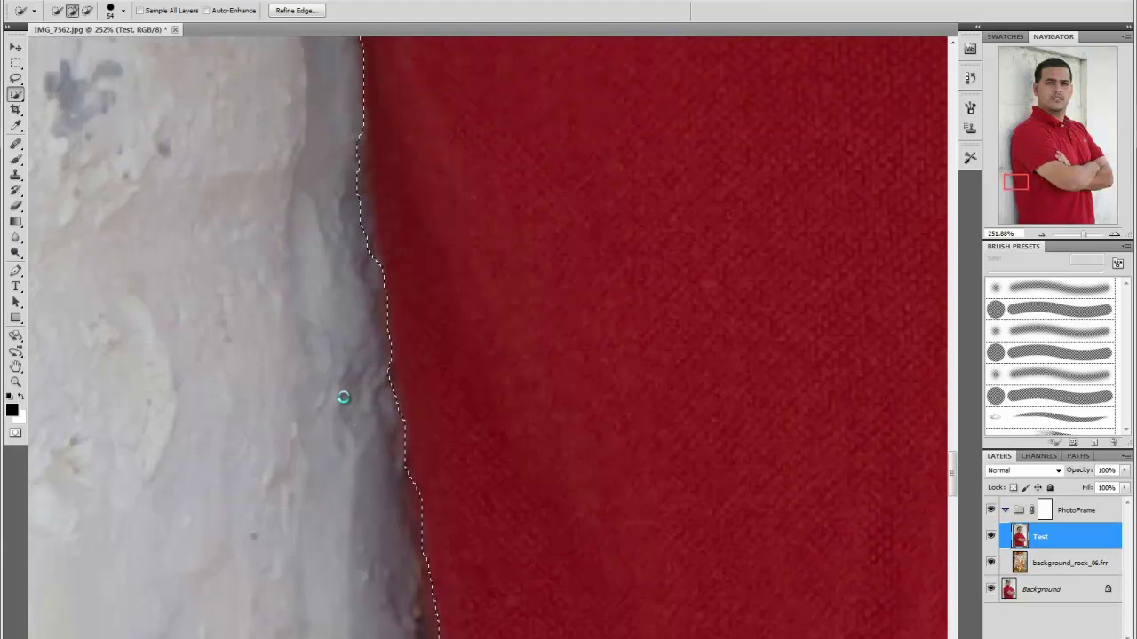
{"action": "left_click_drag", "start_coordinate": [344, 388], "coordinate": [325, 404]}
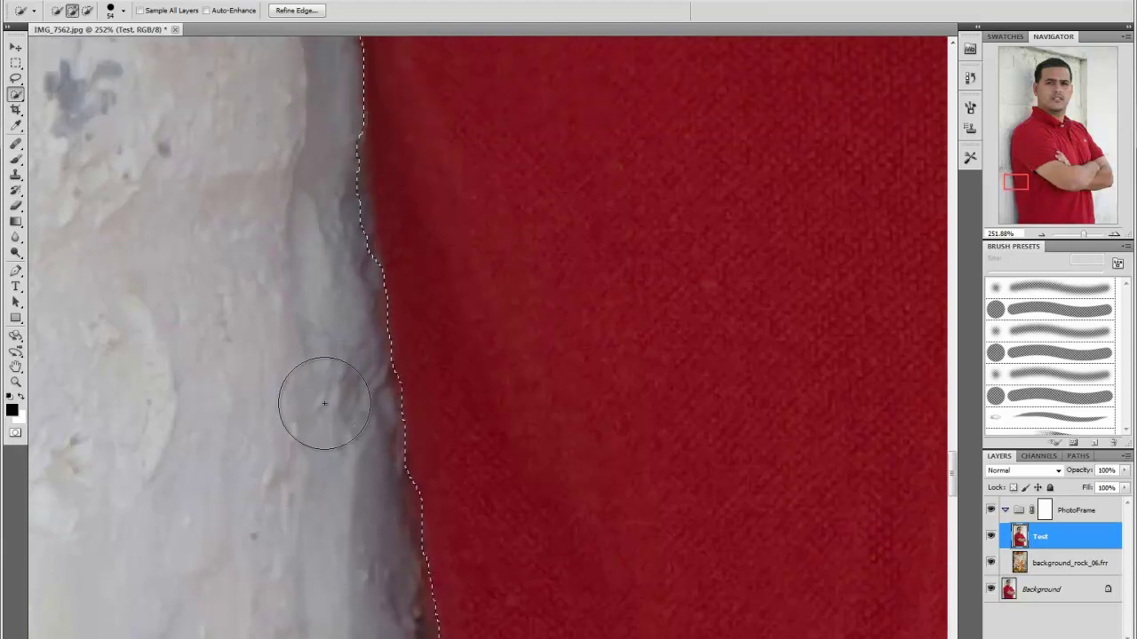
{"action": "scroll", "coordinate": [318, 398], "scroll_direction": "up", "scroll_amount": 2}
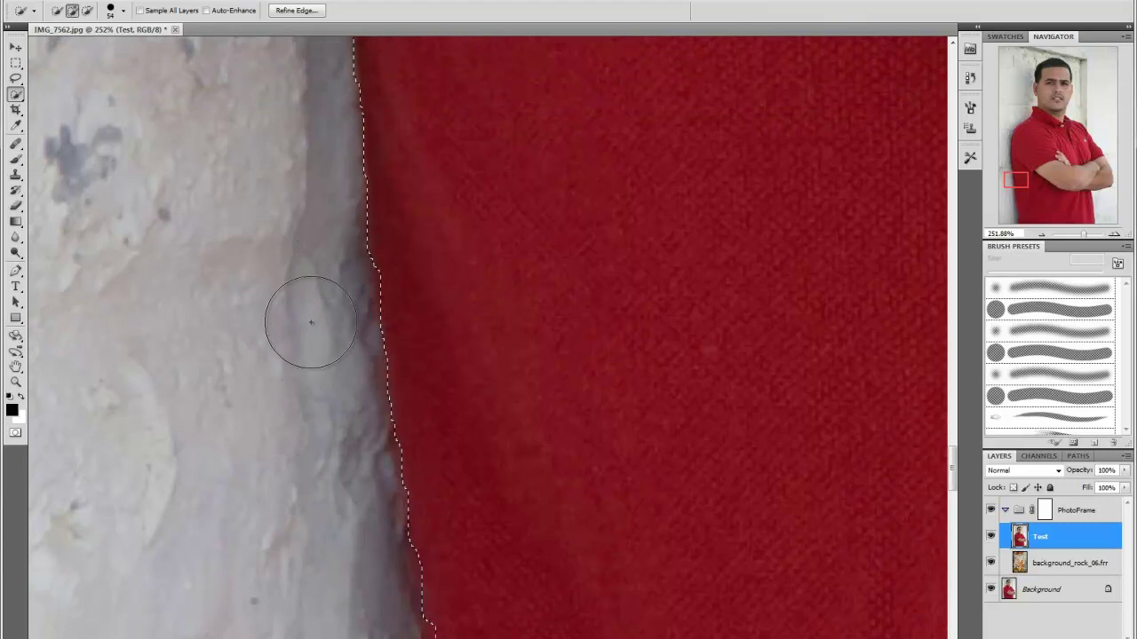
{"action": "scroll", "coordinate": [311, 315], "scroll_direction": "up", "scroll_amount": 1}
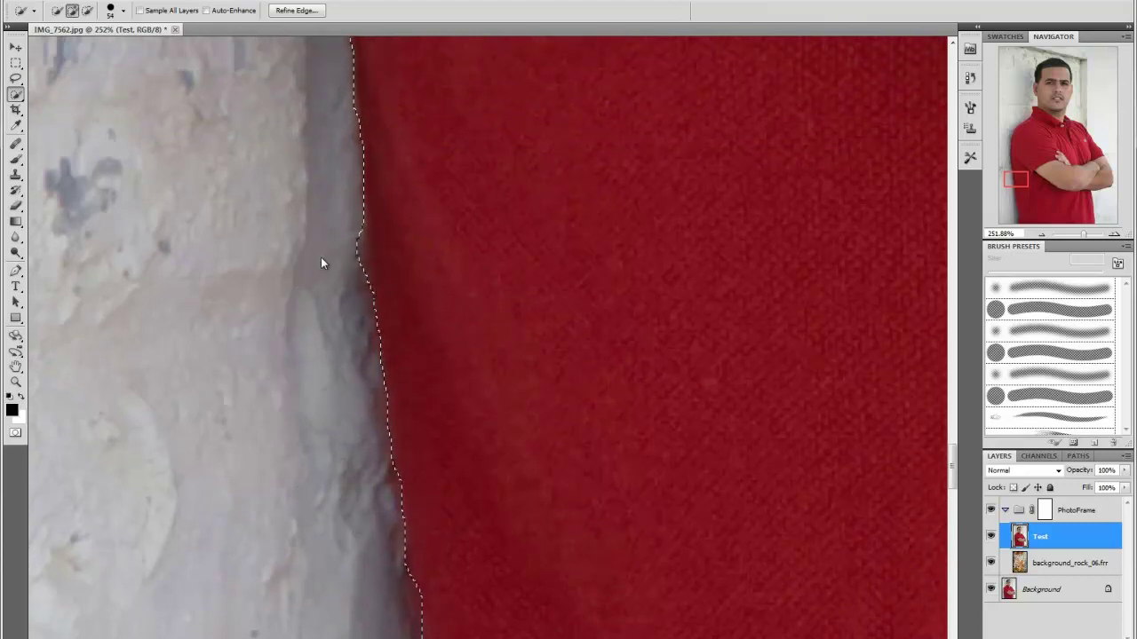
{"action": "scroll", "coordinate": [289, 307], "scroll_direction": "up", "scroll_amount": 1}
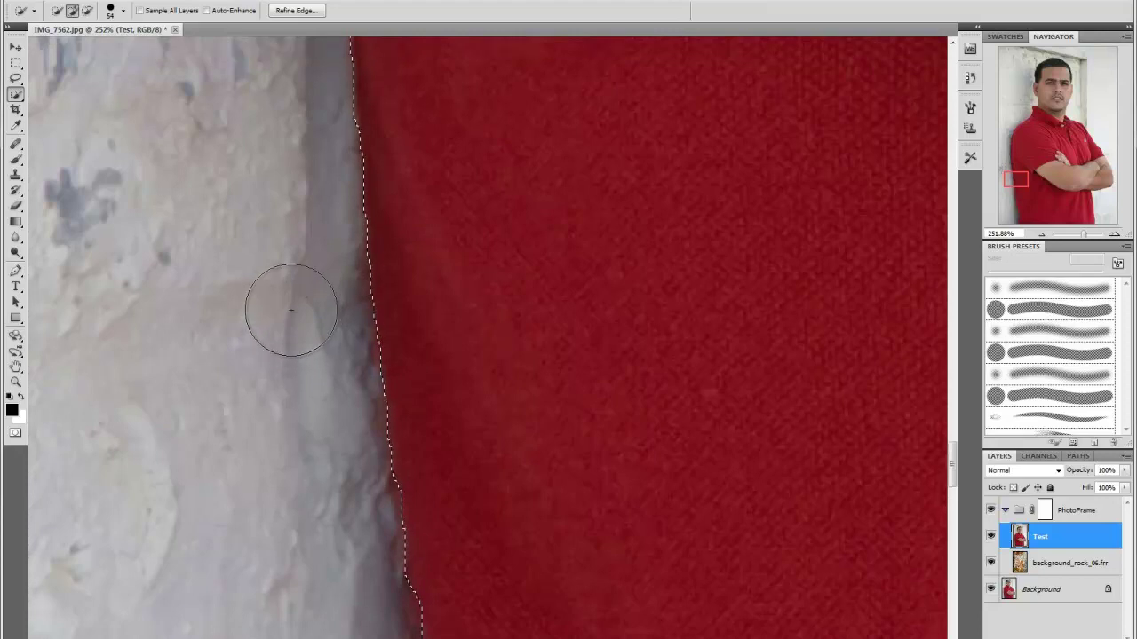
{"action": "scroll", "coordinate": [292, 311], "scroll_direction": "up", "scroll_amount": 1}
{"action": "scroll", "coordinate": [289, 311], "scroll_direction": "up", "scroll_amount": 1}
{"action": "scroll", "coordinate": [279, 328], "scroll_direction": "up", "scroll_amount": 2}
{"action": "scroll", "coordinate": [271, 351], "scroll_direction": "up", "scroll_amount": 2}
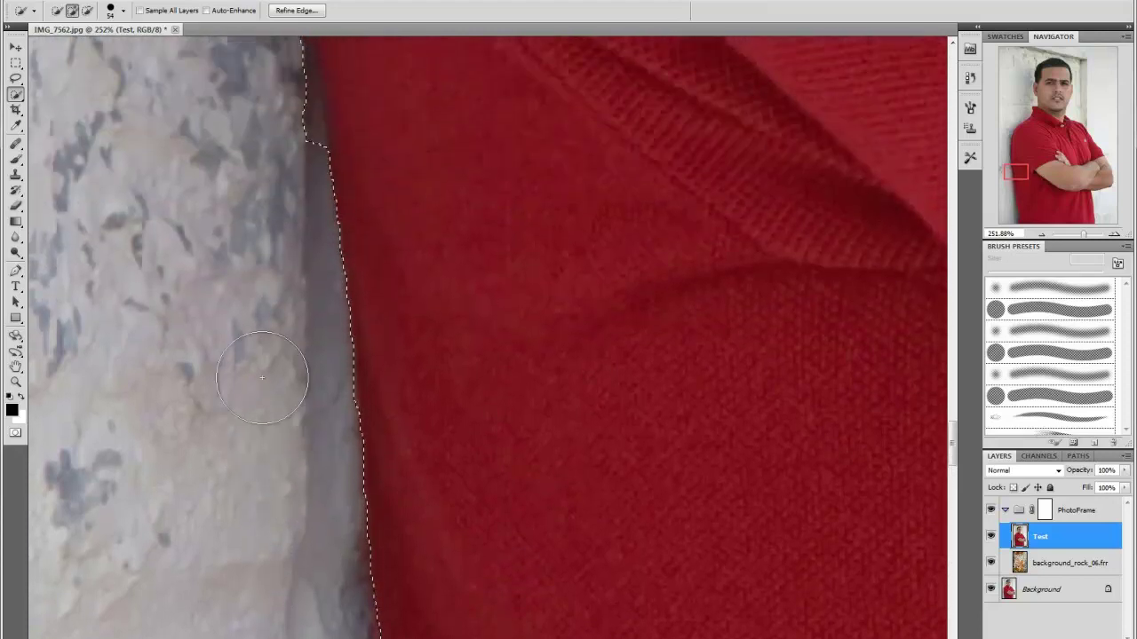
{"action": "scroll", "coordinate": [262, 377], "scroll_direction": "up", "scroll_amount": 1}
{"action": "scroll", "coordinate": [262, 377], "scroll_direction": "up", "scroll_amount": 2}
{"action": "scroll", "coordinate": [267, 360], "scroll_direction": "up", "scroll_amount": 1}
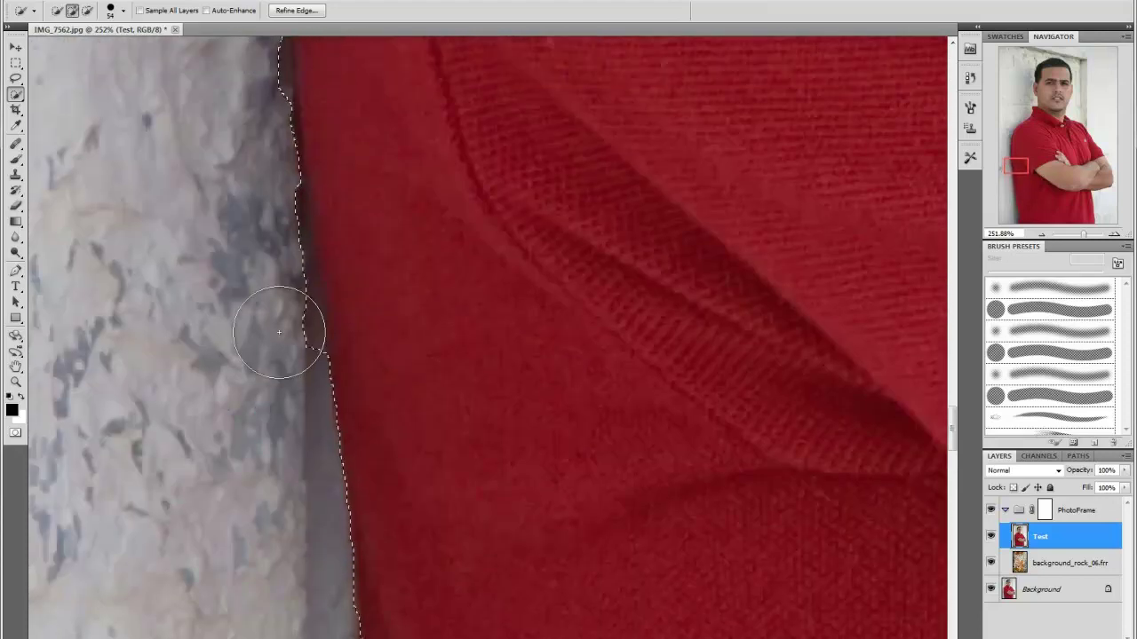
Step: Pull the selection edge onto the shirt boundary, removing wall strips and patches
{"action": "left_click_drag", "start_coordinate": [272, 340], "coordinate": [268, 351]}
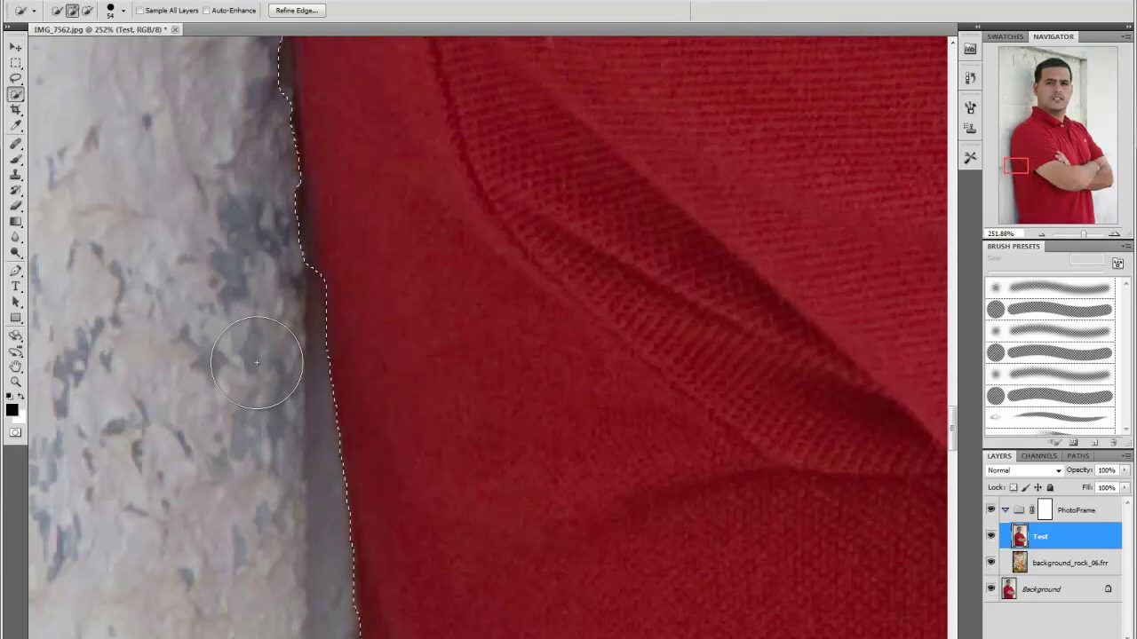
{"action": "scroll", "coordinate": [266, 342], "scroll_direction": "up", "scroll_amount": 1}
{"action": "scroll", "coordinate": [265, 328], "scroll_direction": "up", "scroll_amount": 1}
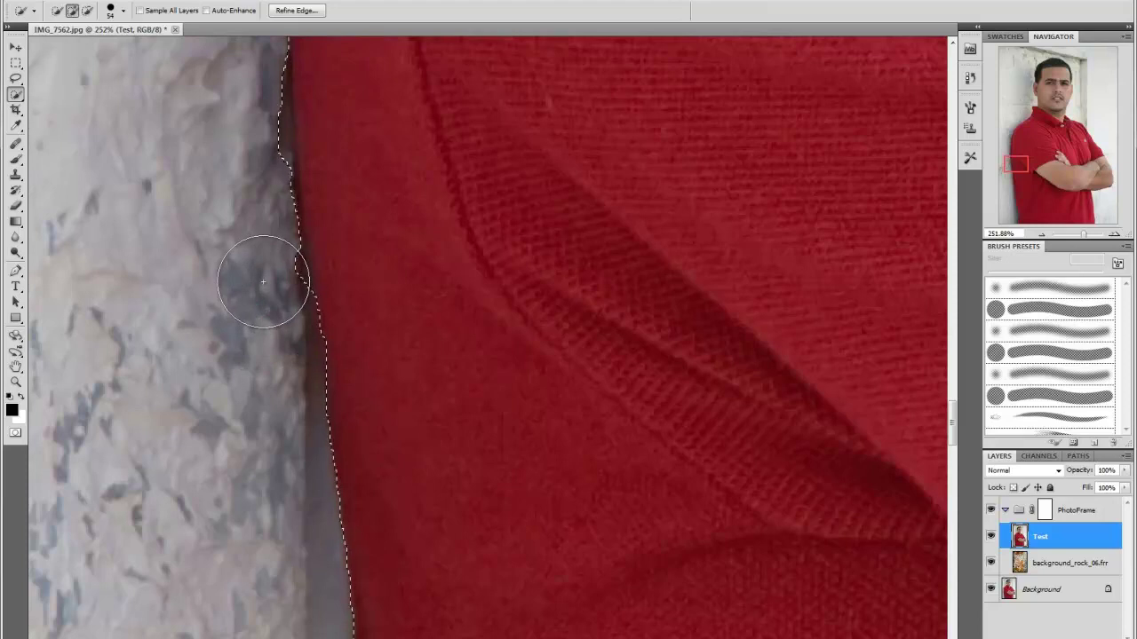
{"action": "scroll", "coordinate": [234, 341], "scroll_direction": "up", "scroll_amount": 2}
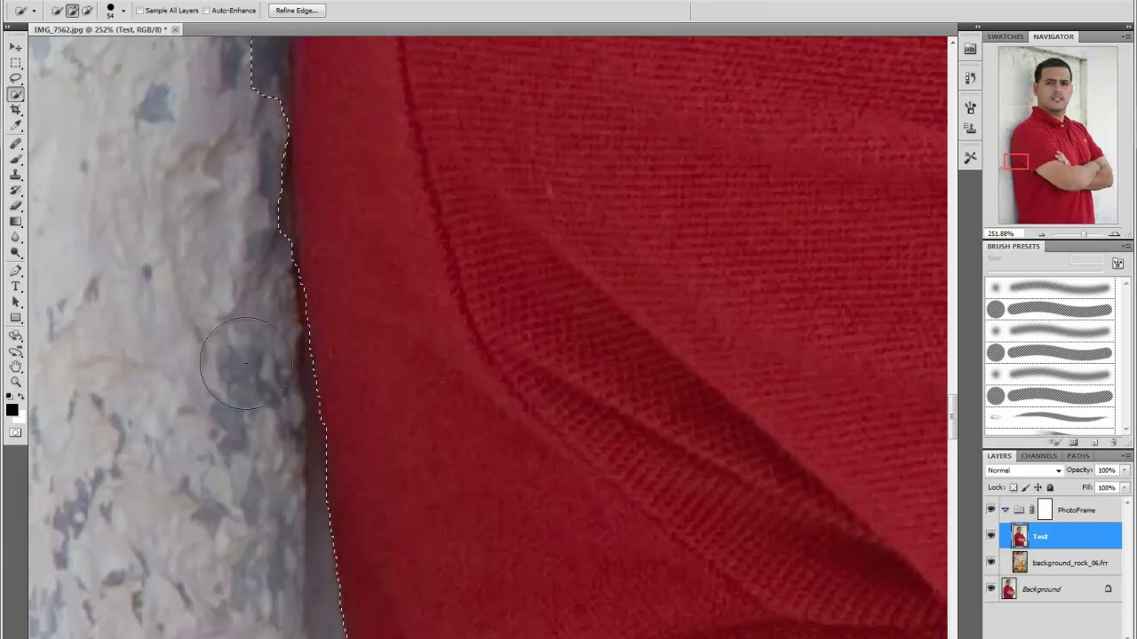
{"action": "scroll", "coordinate": [245, 363], "scroll_direction": "up", "scroll_amount": 2}
{"action": "scroll", "coordinate": [241, 355], "scroll_direction": "up", "scroll_amount": 1}
{"action": "scroll", "coordinate": [238, 350], "scroll_direction": "up", "scroll_amount": 1}
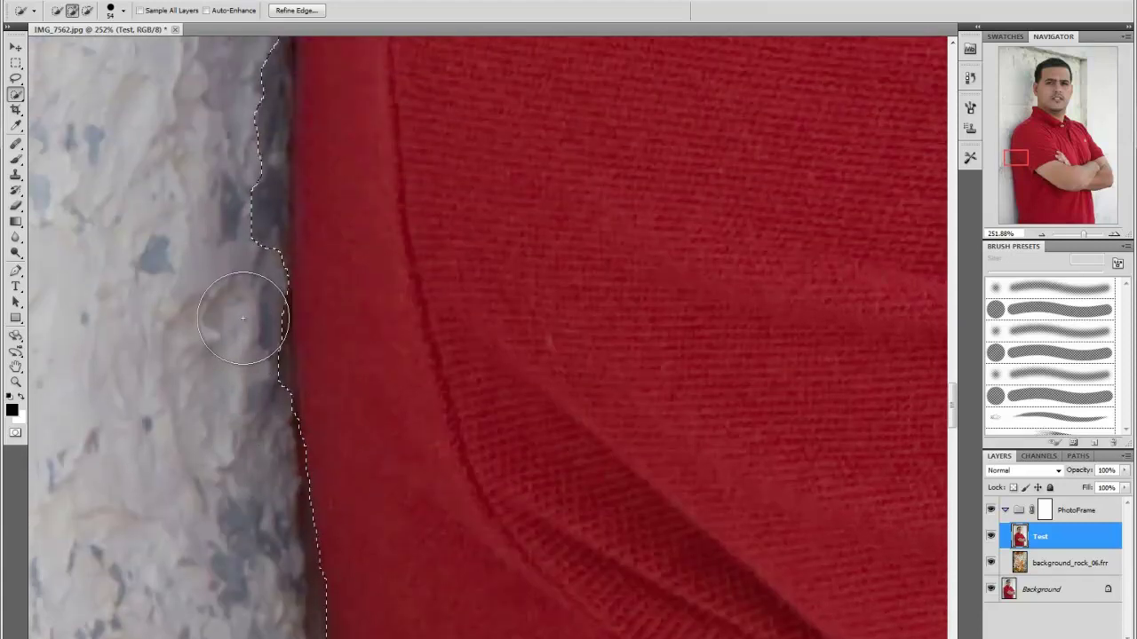
{"action": "left_click_drag", "start_coordinate": [246, 315], "coordinate": [238, 346]}
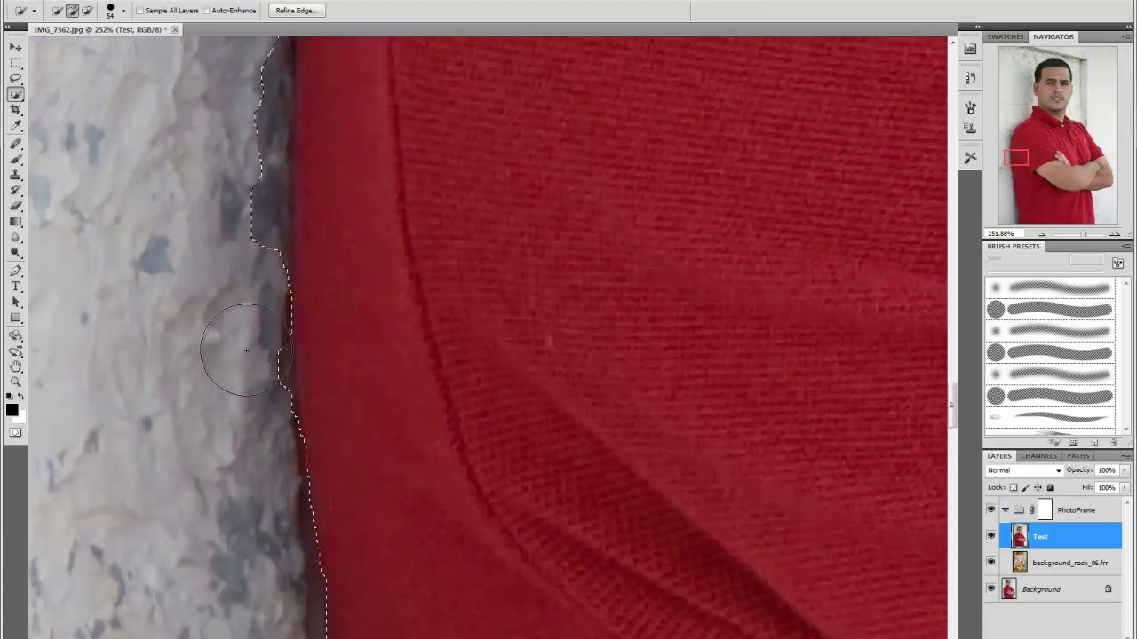
{"action": "scroll", "coordinate": [241, 378], "scroll_direction": "up", "scroll_amount": 1}
{"action": "scroll", "coordinate": [217, 381], "scroll_direction": "up", "scroll_amount": 1}
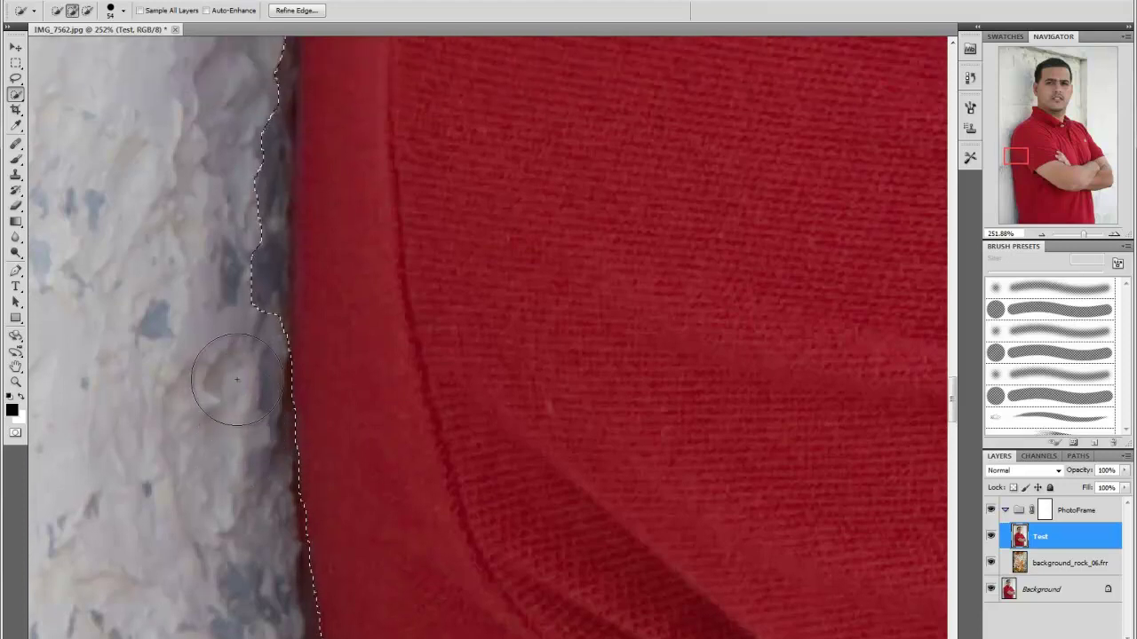
{"action": "scroll", "coordinate": [223, 381], "scroll_direction": "up", "scroll_amount": 1}
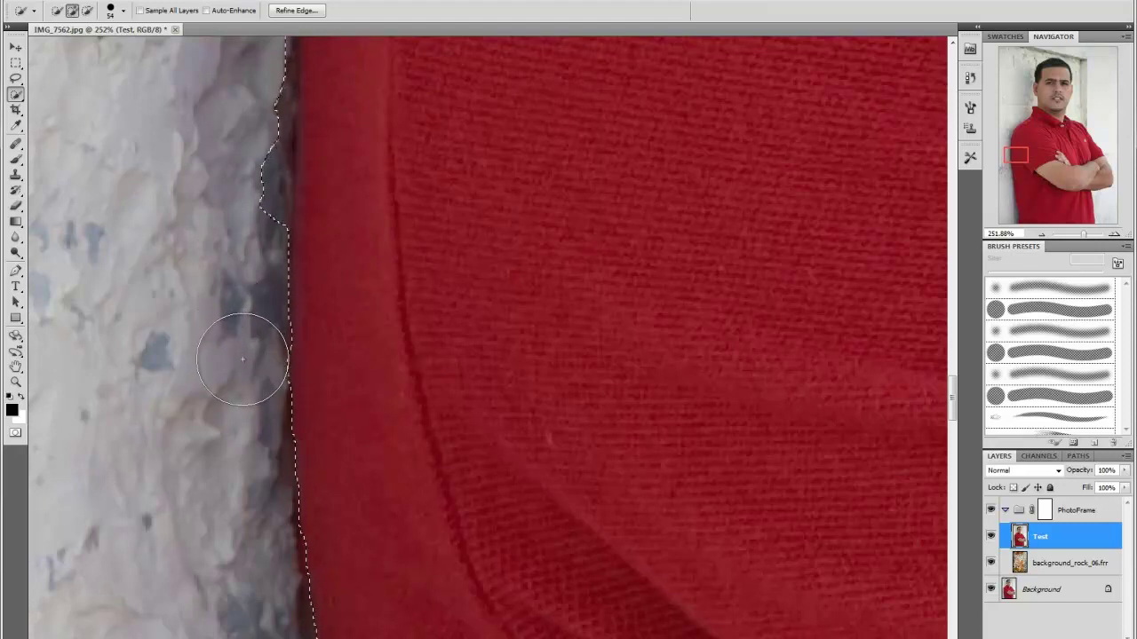
{"action": "left_click", "coordinate": [237, 362]}
{"action": "scroll", "coordinate": [226, 368], "scroll_direction": "up", "scroll_amount": 1}
{"action": "scroll", "coordinate": [228, 355], "scroll_direction": "up", "scroll_amount": 1}
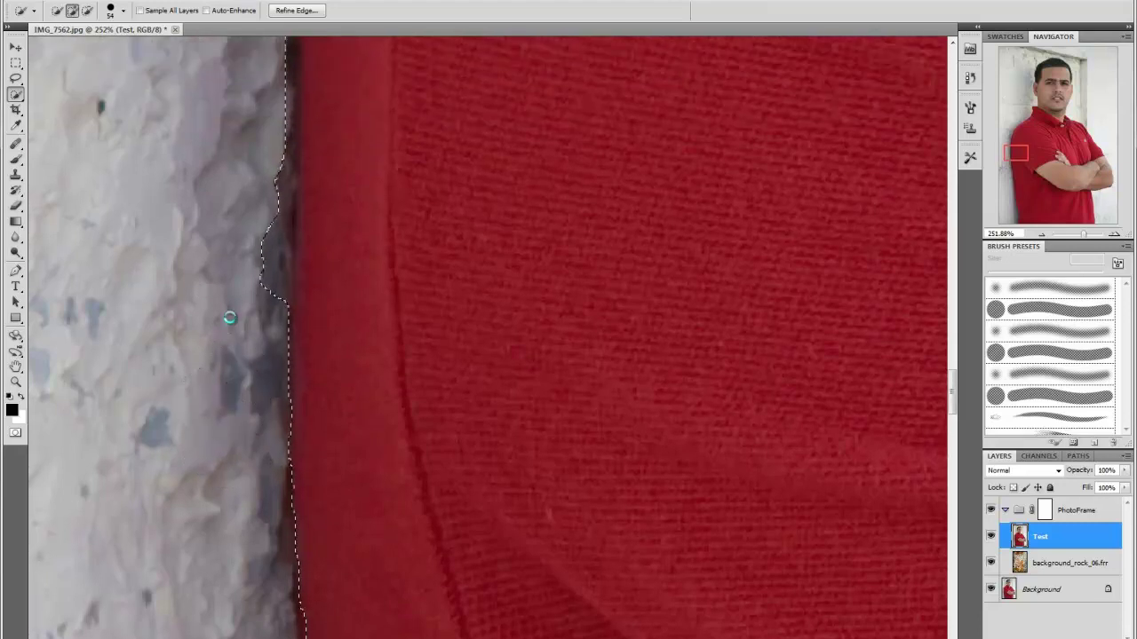
Step: Straighten and tighten the selection along the lower shirt edge and dark notch
{"action": "mouse_move", "coordinate": [245, 256]}
{"action": "left_mouse_down"}
{"action": "mouse_move", "coordinate": [266, 254]}
{"action": "mouse_move", "coordinate": [237, 267]}
{"action": "mouse_move", "coordinate": [236, 311]}
{"action": "mouse_move", "coordinate": [241, 192]}
{"action": "left_mouse_up"}
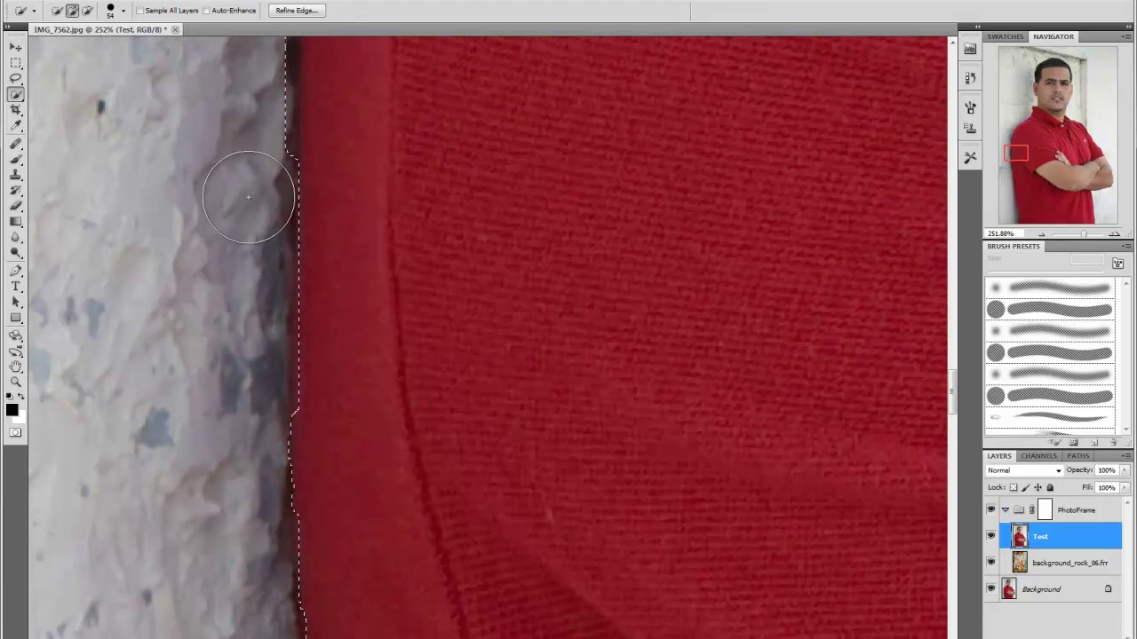
{"action": "mouse_move", "coordinate": [236, 235]}
{"action": "left_mouse_down"}
{"action": "mouse_move", "coordinate": [241, 338]}
{"action": "mouse_move", "coordinate": [223, 362]}
{"action": "left_mouse_up"}
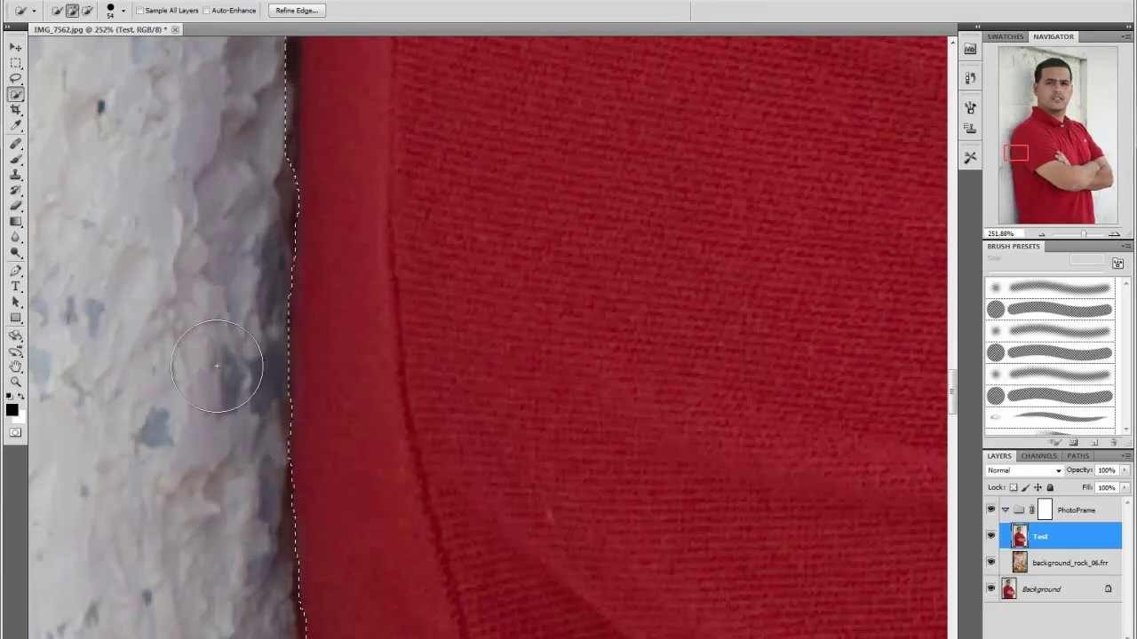
{"action": "scroll", "coordinate": [216, 364], "scroll_direction": "up", "scroll_amount": 1}
{"action": "scroll", "coordinate": [216, 365], "scroll_direction": "up", "scroll_amount": 2}
{"action": "scroll", "coordinate": [228, 329], "scroll_direction": "up", "scroll_amount": 2}
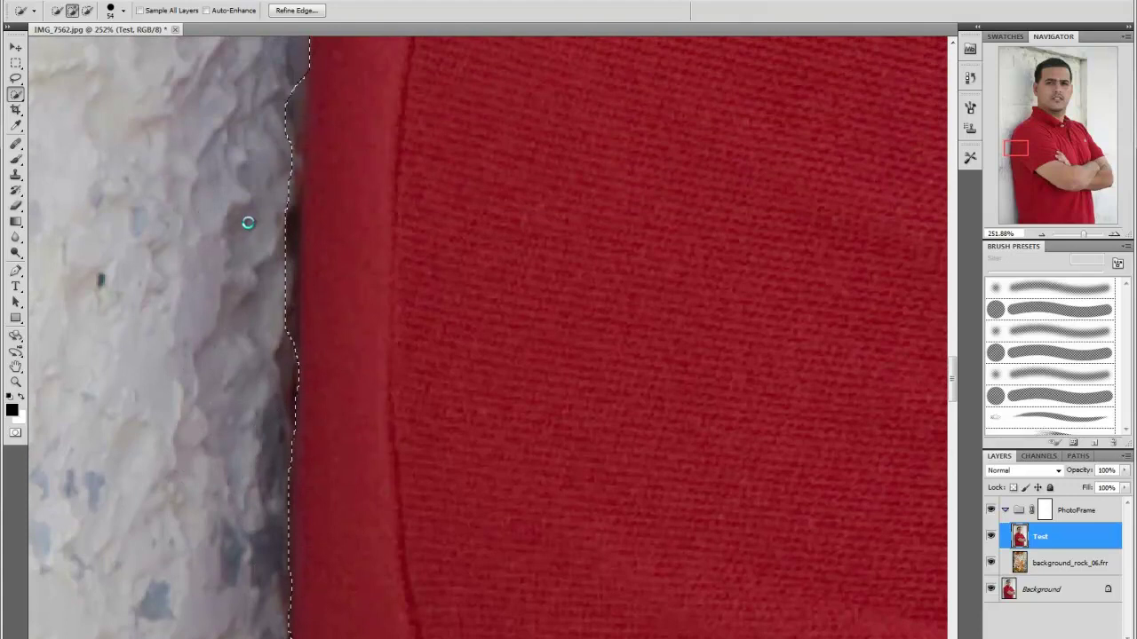
{"action": "left_click_drag", "start_coordinate": [251, 224], "coordinate": [244, 315]}
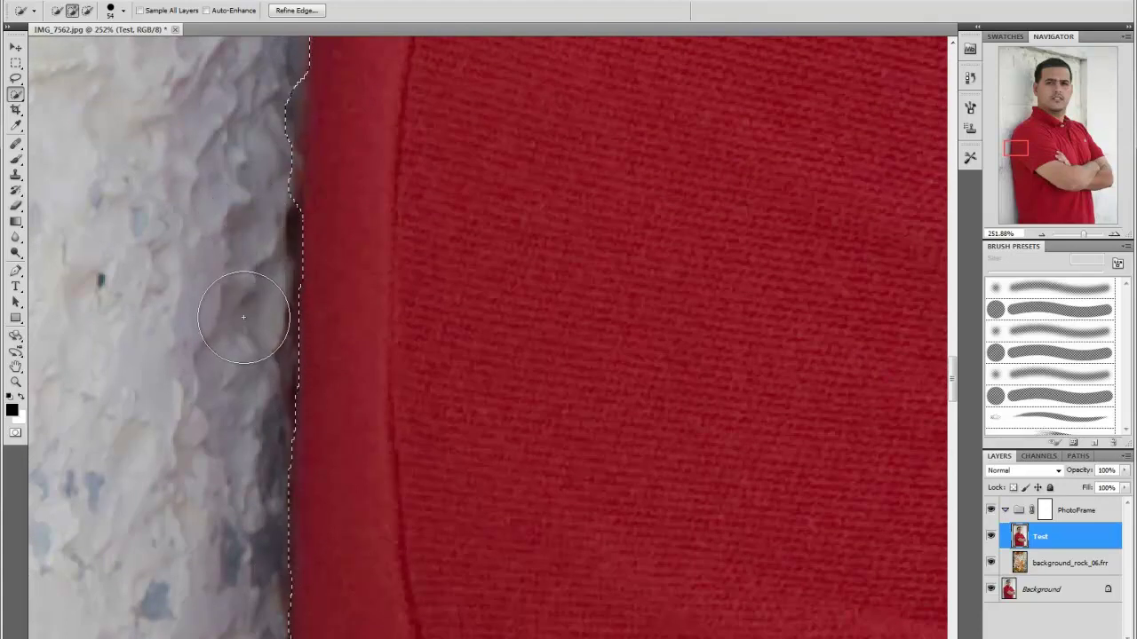
{"action": "scroll", "coordinate": [228, 309], "scroll_direction": "up", "scroll_amount": 1}
{"action": "scroll", "coordinate": [233, 261], "scroll_direction": "up", "scroll_amount": 2}
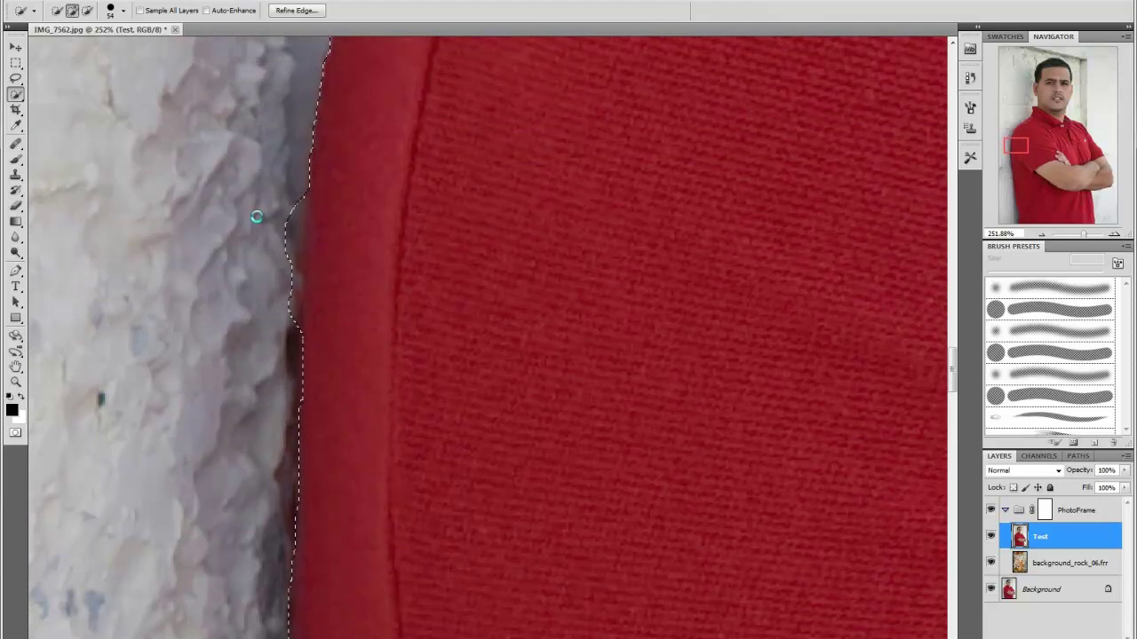
{"action": "left_click_drag", "start_coordinate": [249, 265], "coordinate": [246, 304]}
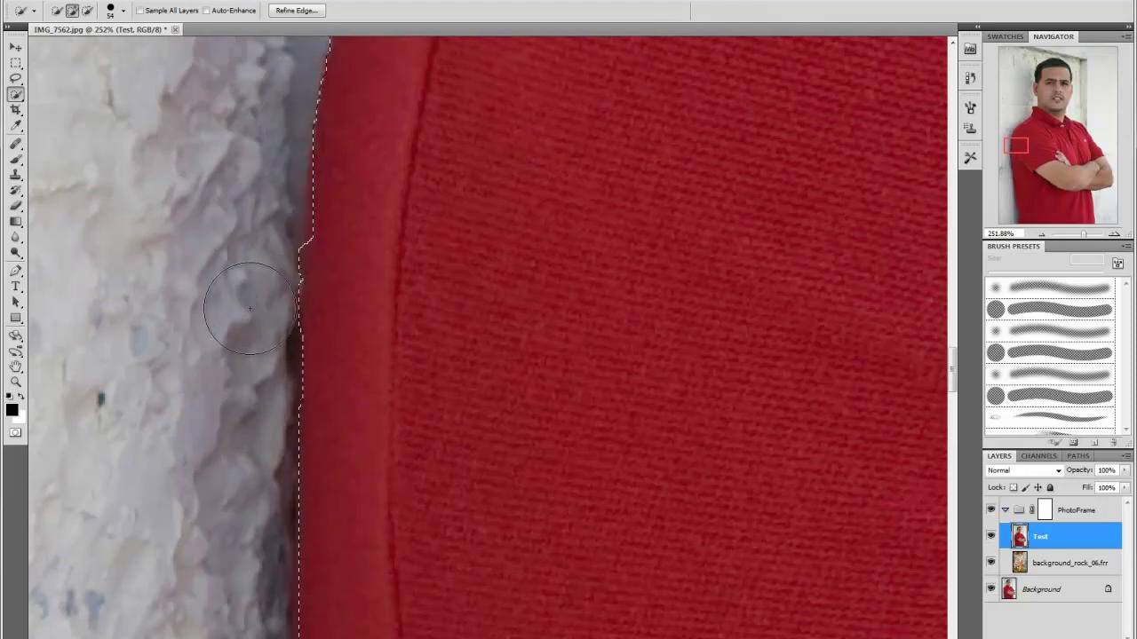
{"action": "left_click_drag", "start_coordinate": [254, 280], "coordinate": [249, 276]}
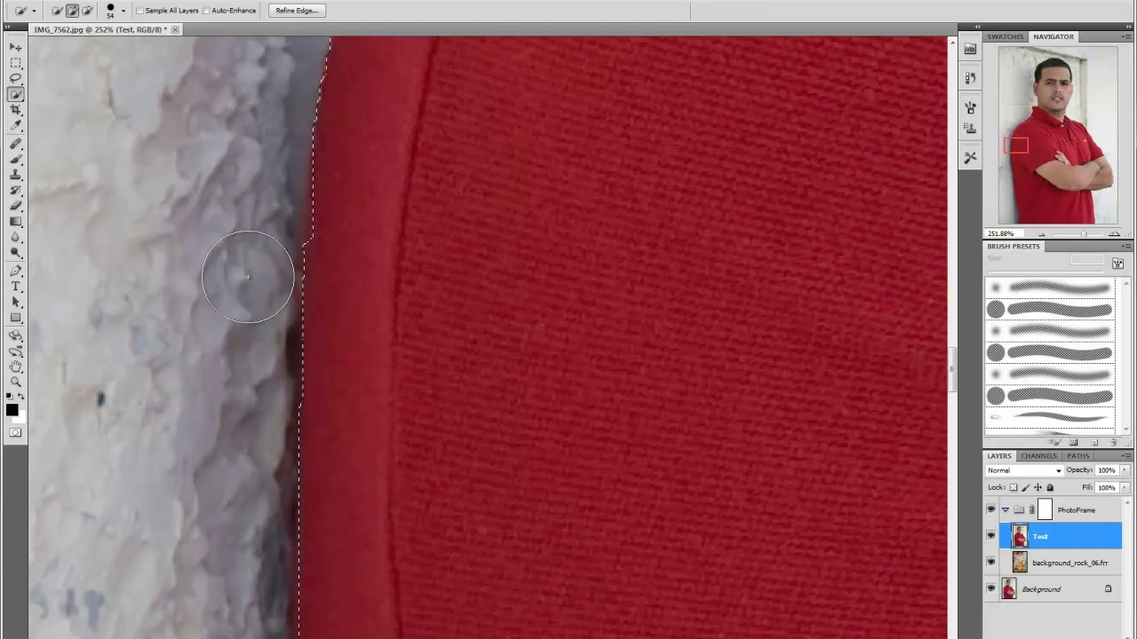
{"action": "scroll", "coordinate": [240, 284], "scroll_direction": "up", "scroll_amount": 3}
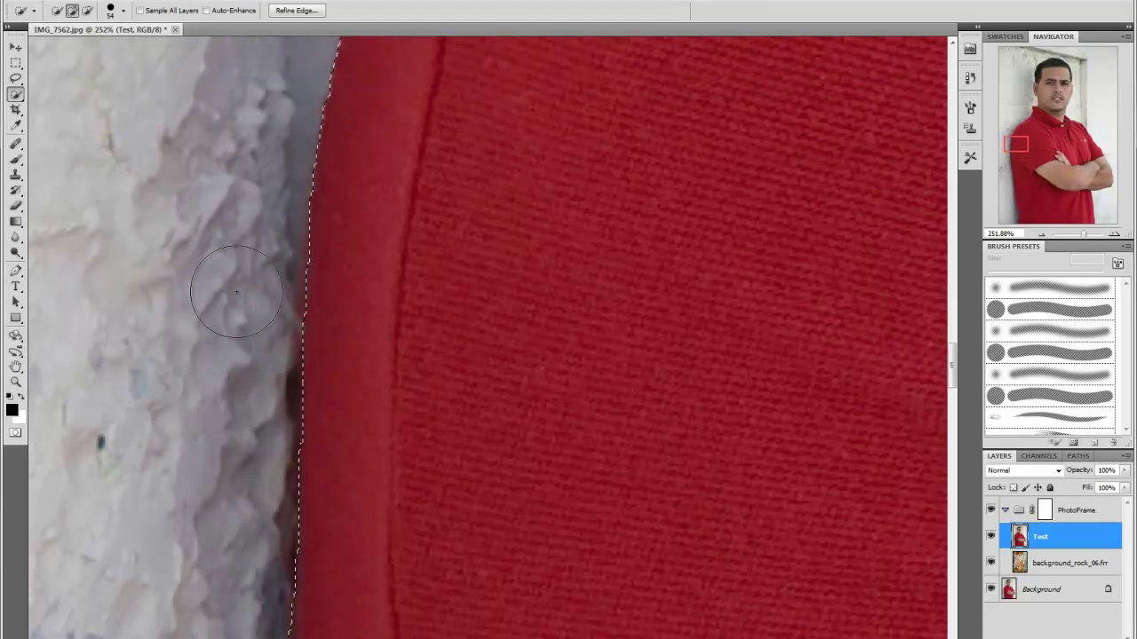
{"action": "scroll", "coordinate": [236, 291], "scroll_direction": "up", "scroll_amount": 3}
{"action": "scroll", "coordinate": [223, 292], "scroll_direction": "up", "scroll_amount": 2}
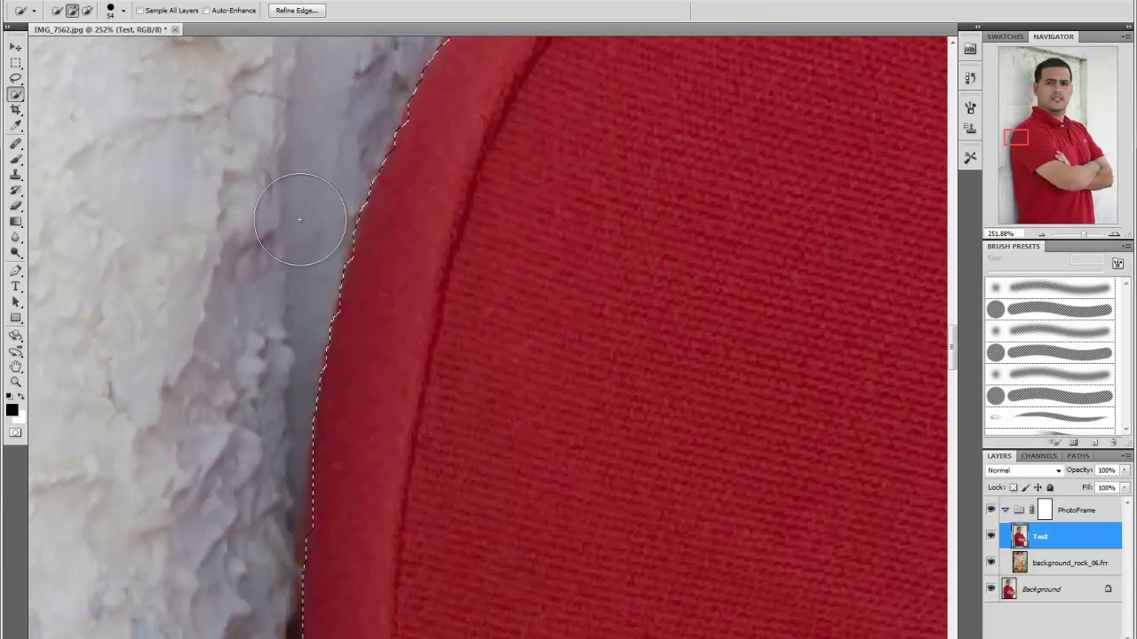
Step: Zoom to the right shoulder and set the Quick Selection brush to subtract mode
{"action": "scroll", "coordinate": [285, 229], "scroll_direction": "down", "scroll_amount": 3}
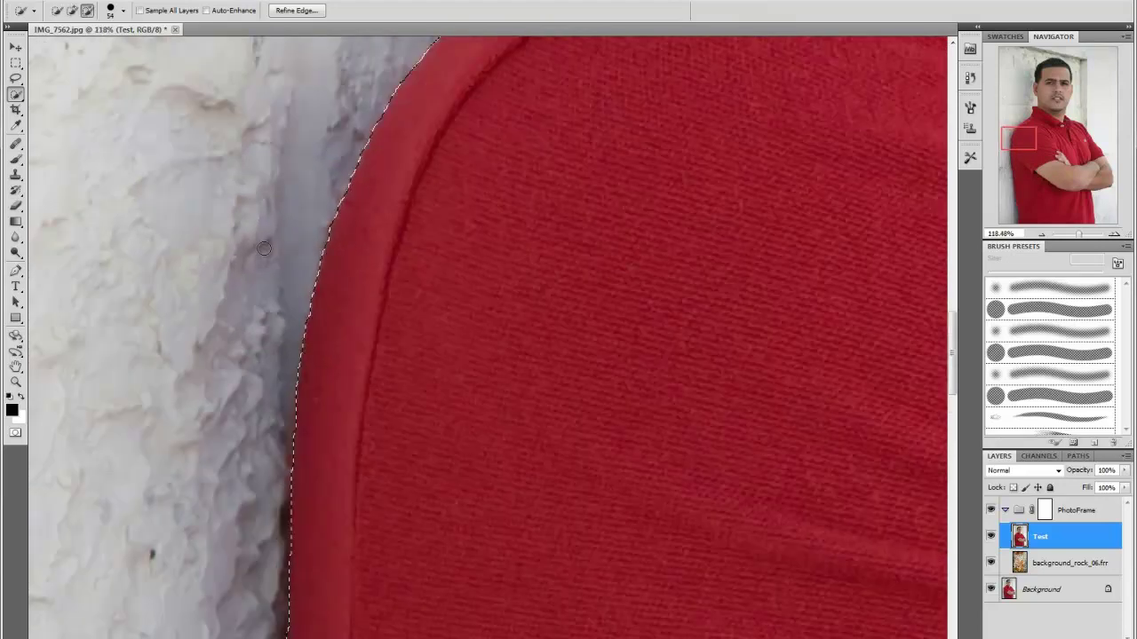
{"action": "scroll", "coordinate": [267, 245], "scroll_direction": "down", "scroll_amount": 3}
{"action": "scroll", "coordinate": [264, 249], "scroll_direction": "down", "scroll_amount": 1}
{"action": "scroll", "coordinate": [264, 248], "scroll_direction": "down", "scroll_amount": 1}
{"action": "scroll", "coordinate": [264, 249], "scroll_direction": "down", "scroll_amount": 1}
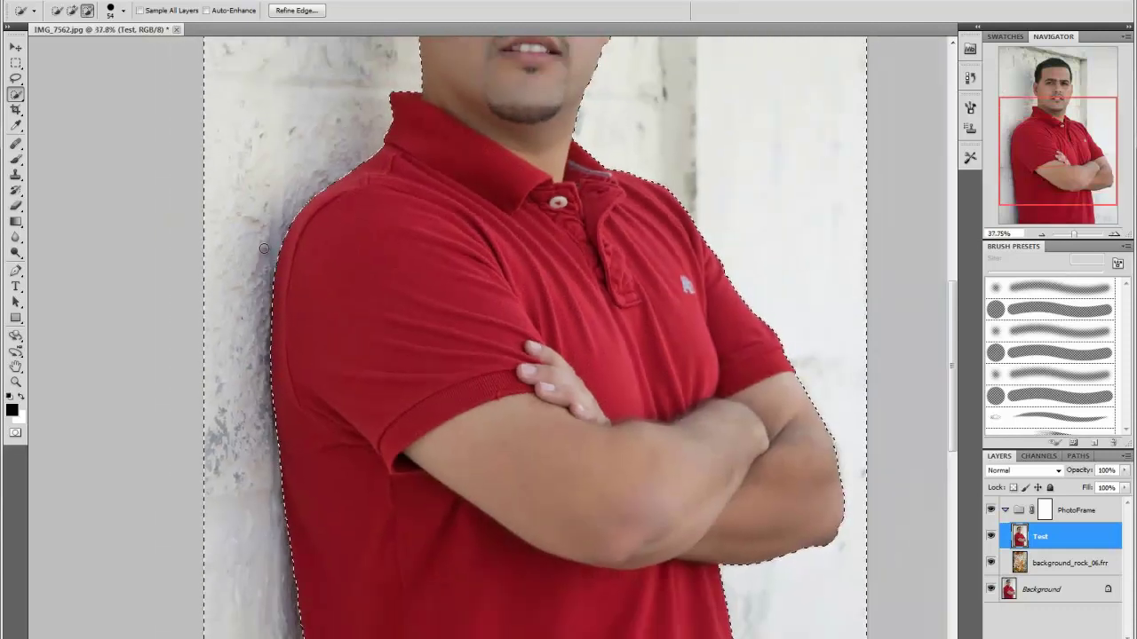
{"action": "scroll", "coordinate": [264, 248], "scroll_direction": "down", "scroll_amount": 1}
{"action": "scroll", "coordinate": [266, 248], "scroll_direction": "down", "scroll_amount": 1}
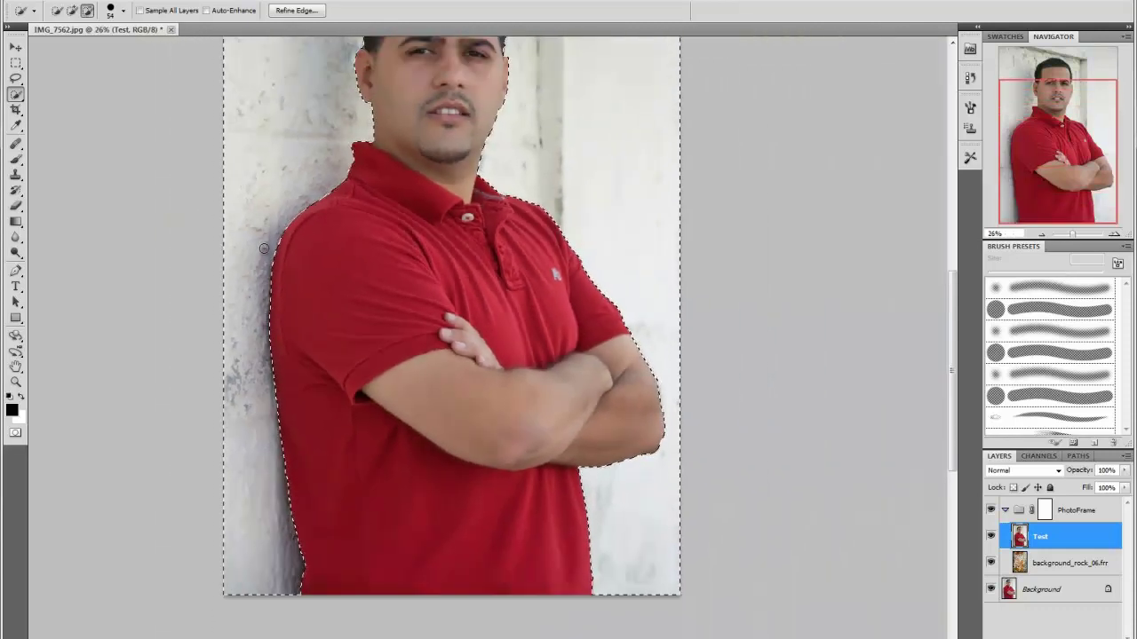
{"action": "scroll", "coordinate": [613, 297], "scroll_direction": "up", "scroll_amount": 4}
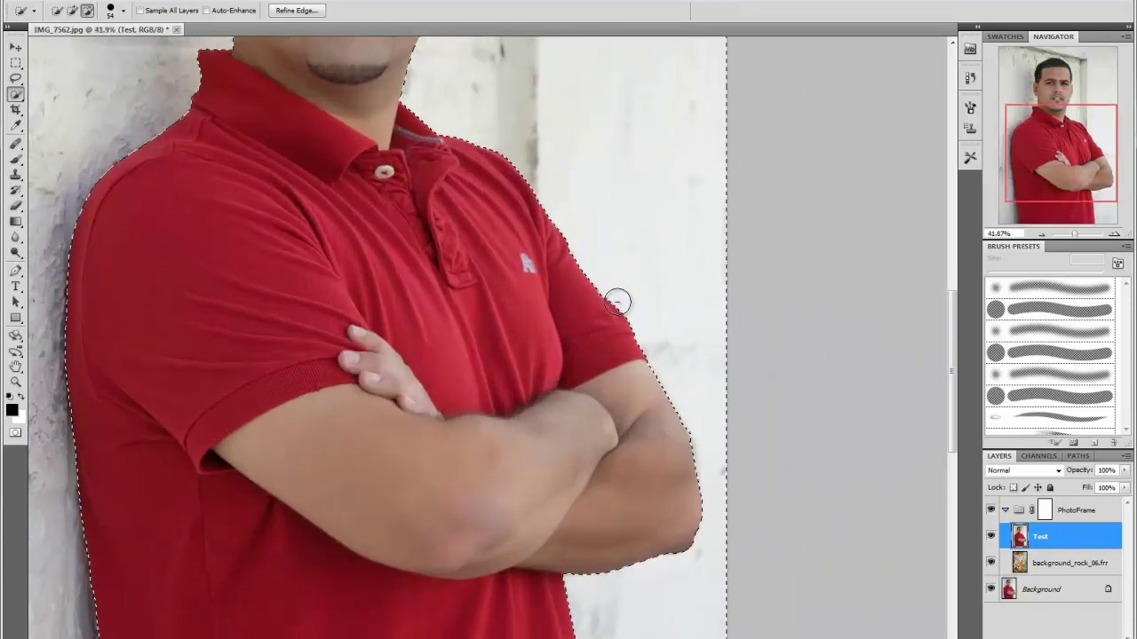
{"action": "scroll", "coordinate": [618, 302], "scroll_direction": "up", "scroll_amount": 2}
{"action": "scroll", "coordinate": [617, 302], "scroll_direction": "up", "scroll_amount": 2}
{"action": "scroll", "coordinate": [617, 302], "scroll_direction": "up", "scroll_amount": 1}
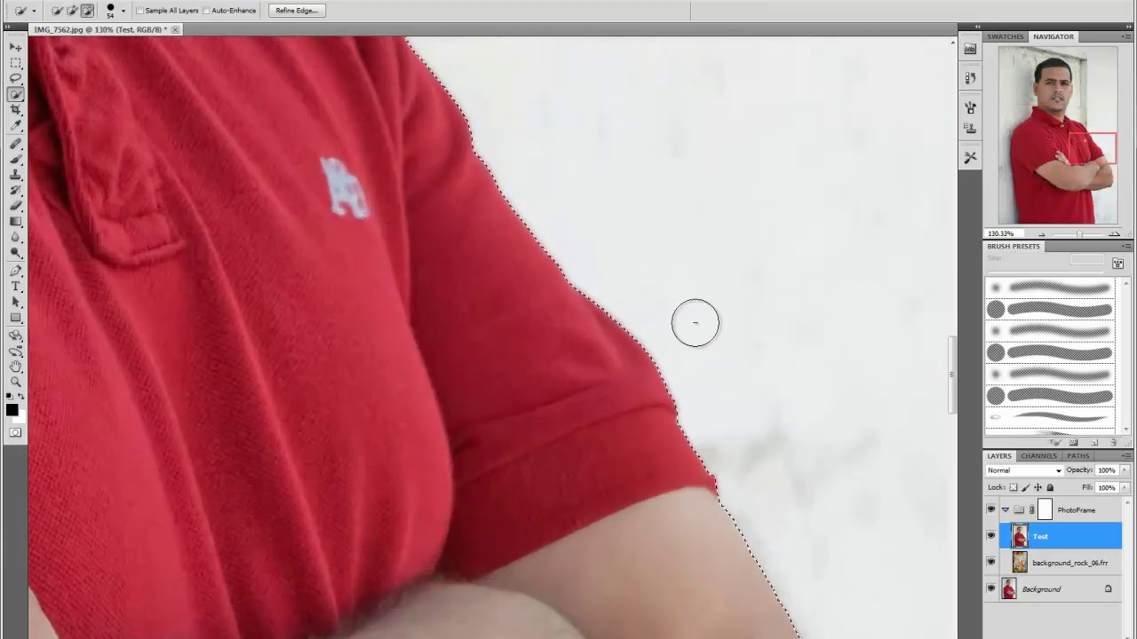
{"action": "key", "text": "bracketright"}
{"action": "key", "text": "bracketright"}
{"action": "key", "text": "bracketright"}
{"action": "scroll", "coordinate": [625, 278], "scroll_direction": "up", "scroll_amount": 1}
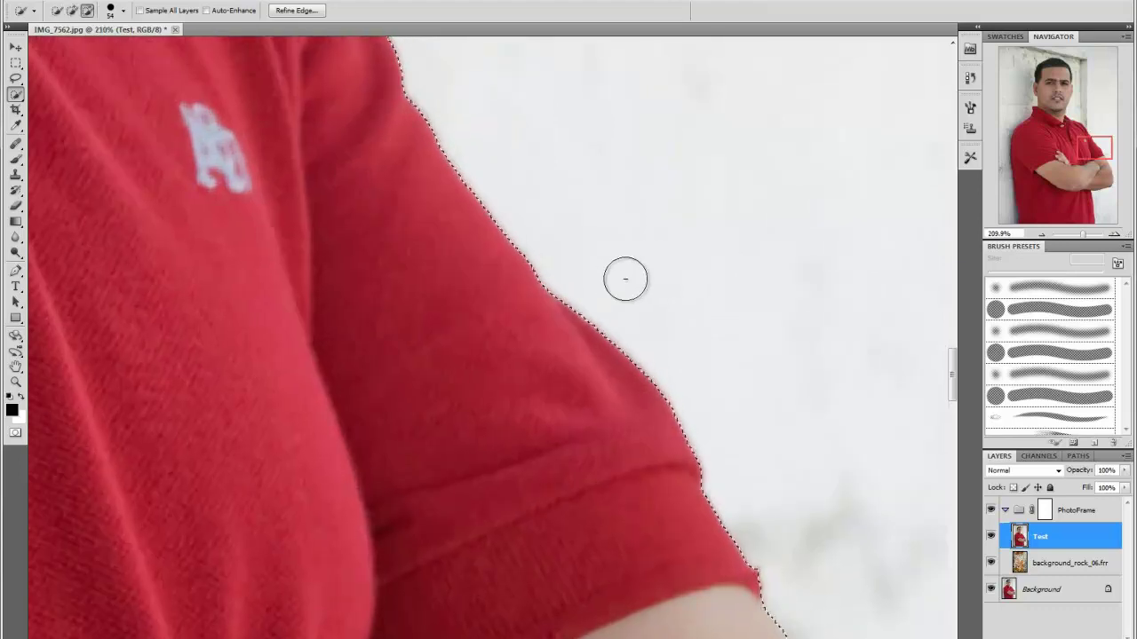
{"action": "key", "text": "bracketleft"}
{"action": "key", "text": "bracketleft"}
{"action": "key", "text": "bracketleft"}
{"action": "key", "text": "bracketleft"}
{"action": "scroll", "coordinate": [626, 279], "scroll_direction": "down", "scroll_amount": 2}
{"action": "scroll", "coordinate": [625, 279], "scroll_direction": "down", "scroll_amount": 1}
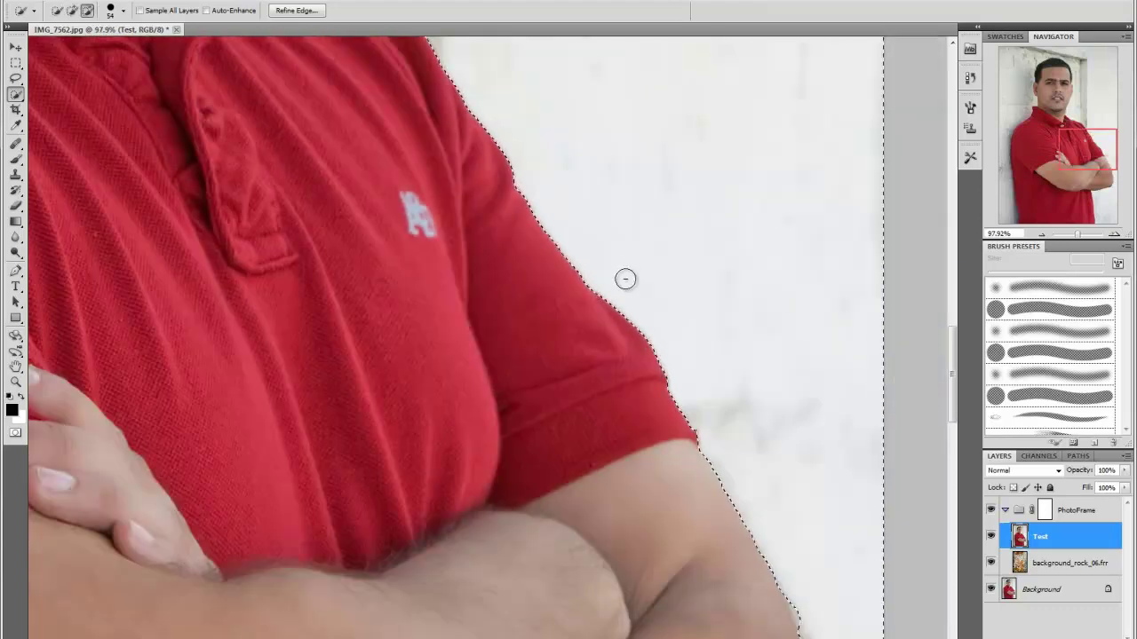
{"action": "scroll", "coordinate": [626, 279], "scroll_direction": "down", "scroll_amount": 1}
{"action": "scroll", "coordinate": [625, 279], "scroll_direction": "down", "scroll_amount": 1}
Step: Resize the brush with ] and [ to refine the selection along the right arm
{"action": "key", "text": "bracketright"}
{"action": "key", "text": "bracketright"}
{"action": "key", "text": "bracketright"}
{"action": "key", "text": "bracketright"}
{"action": "scroll", "coordinate": [735, 479], "scroll_direction": "up", "scroll_amount": 1}
{"action": "scroll", "coordinate": [731, 470], "scroll_direction": "up", "scroll_amount": 1}
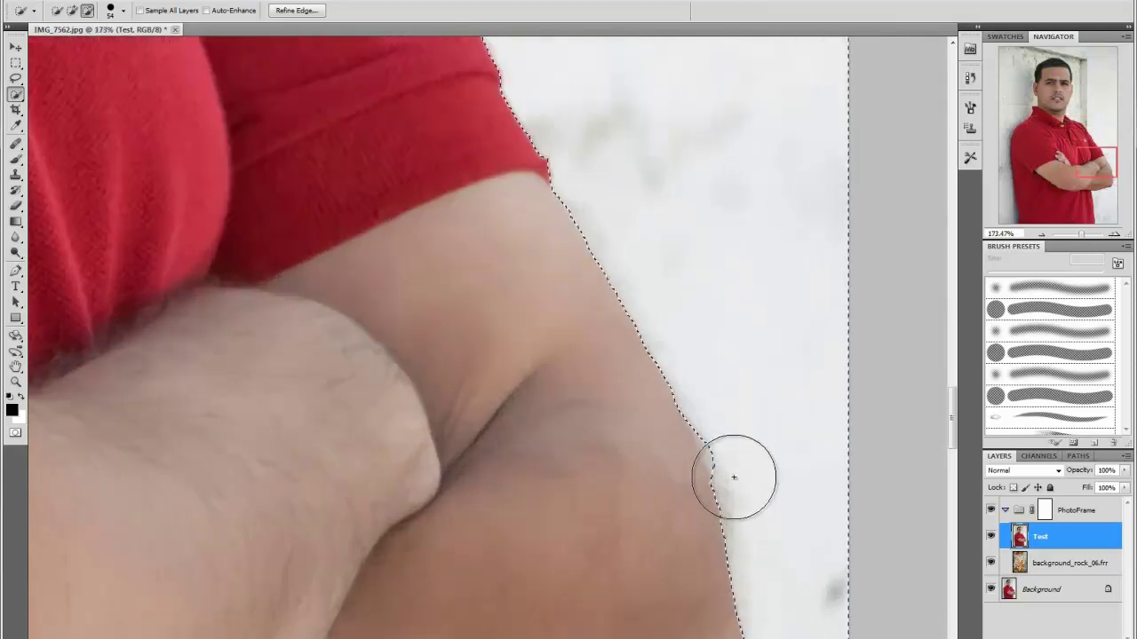
{"action": "scroll", "coordinate": [731, 470], "scroll_direction": "up", "scroll_amount": 1}
{"action": "scroll", "coordinate": [737, 444], "scroll_direction": "up", "scroll_amount": 1}
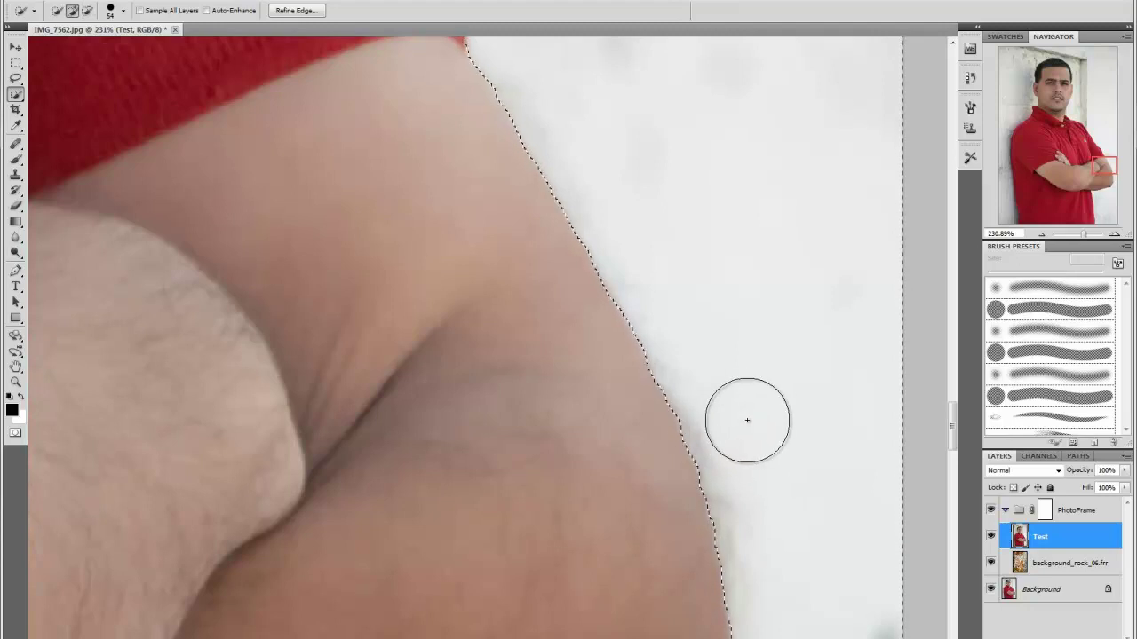
{"action": "key", "text": "alt"}
{"action": "key", "text": "bracketleft"}
{"action": "key", "text": "bracketleft"}
{"action": "key", "text": "bracketleft"}
{"action": "scroll", "coordinate": [743, 408], "scroll_direction": "down", "scroll_amount": 2}
{"action": "scroll", "coordinate": [743, 407], "scroll_direction": "down", "scroll_amount": 2}
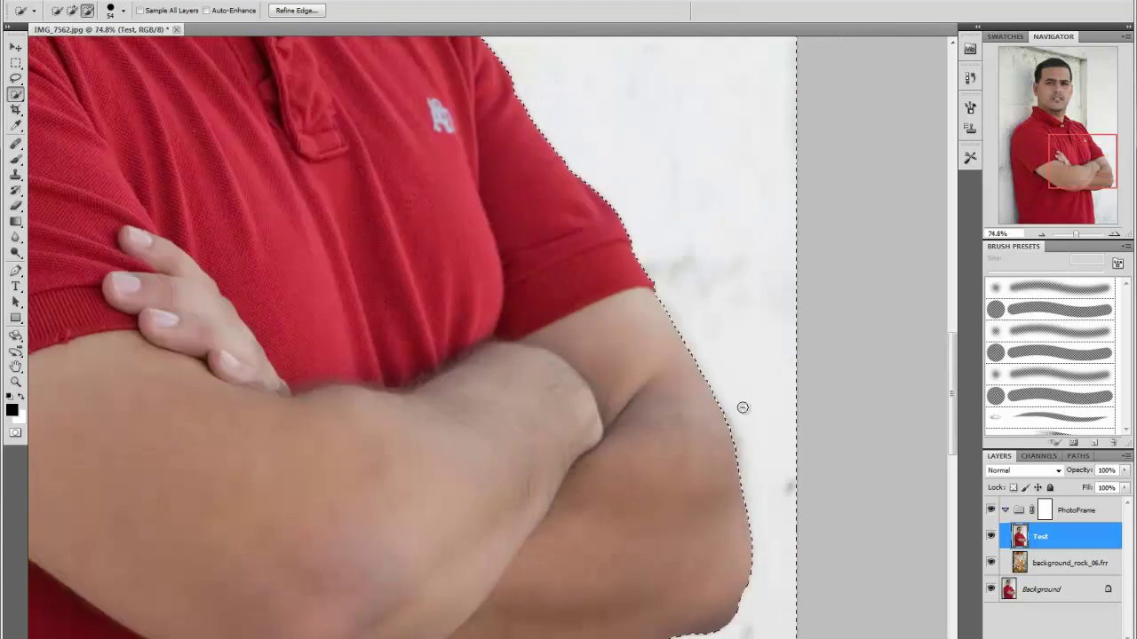
{"action": "scroll", "coordinate": [742, 407], "scroll_direction": "down", "scroll_amount": 2}
{"action": "scroll", "coordinate": [742, 408], "scroll_direction": "down", "scroll_amount": 2}
{"action": "scroll", "coordinate": [742, 408], "scroll_direction": "down", "scroll_amount": 2}
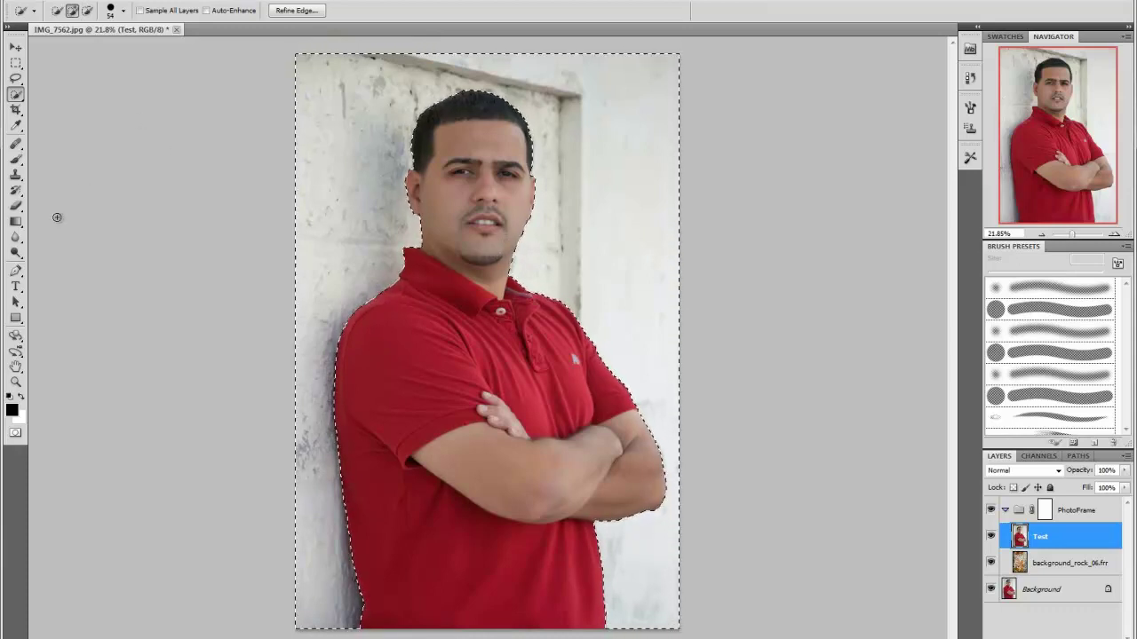
Step: Erase the selected white wall around the man with the Eraser, then deselect with Ctrl+D
{"action": "left_click", "coordinate": [15, 206]}
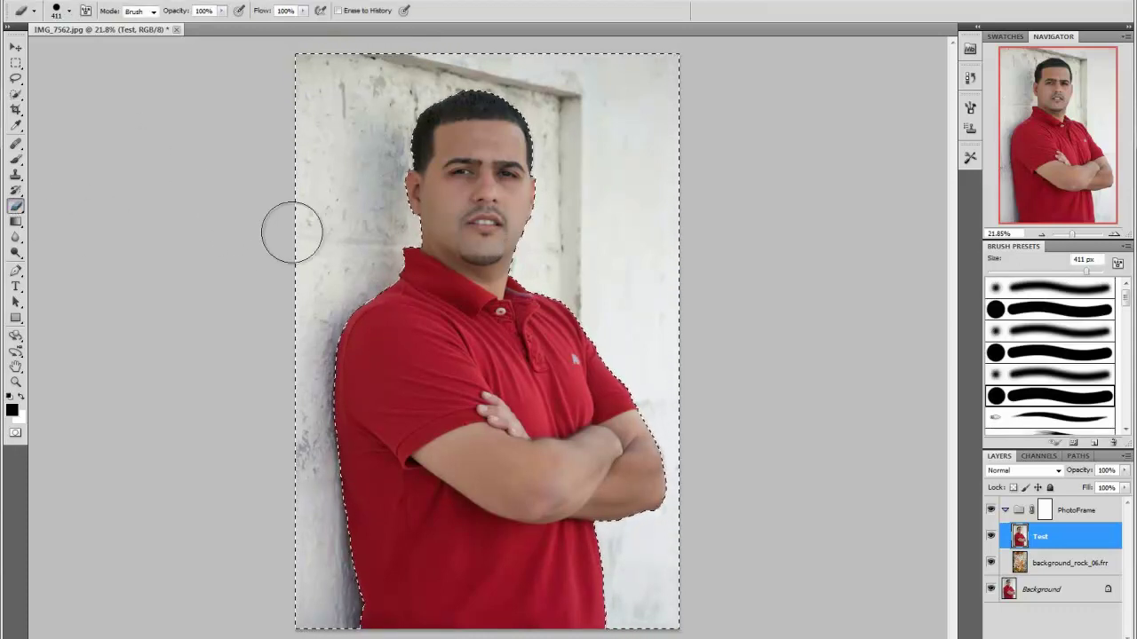
{"action": "mouse_move", "coordinate": [365, 157]}
{"action": "left_mouse_down"}
{"action": "mouse_move", "coordinate": [362, 184]}
{"action": "mouse_move", "coordinate": [429, 74]}
{"action": "mouse_move", "coordinate": [401, 96]}
{"action": "mouse_move", "coordinate": [292, 89]}
{"action": "mouse_move", "coordinate": [287, 77]}
{"action": "mouse_move", "coordinate": [329, 151]}
{"action": "mouse_move", "coordinate": [396, 111]}
{"action": "left_mouse_up"}
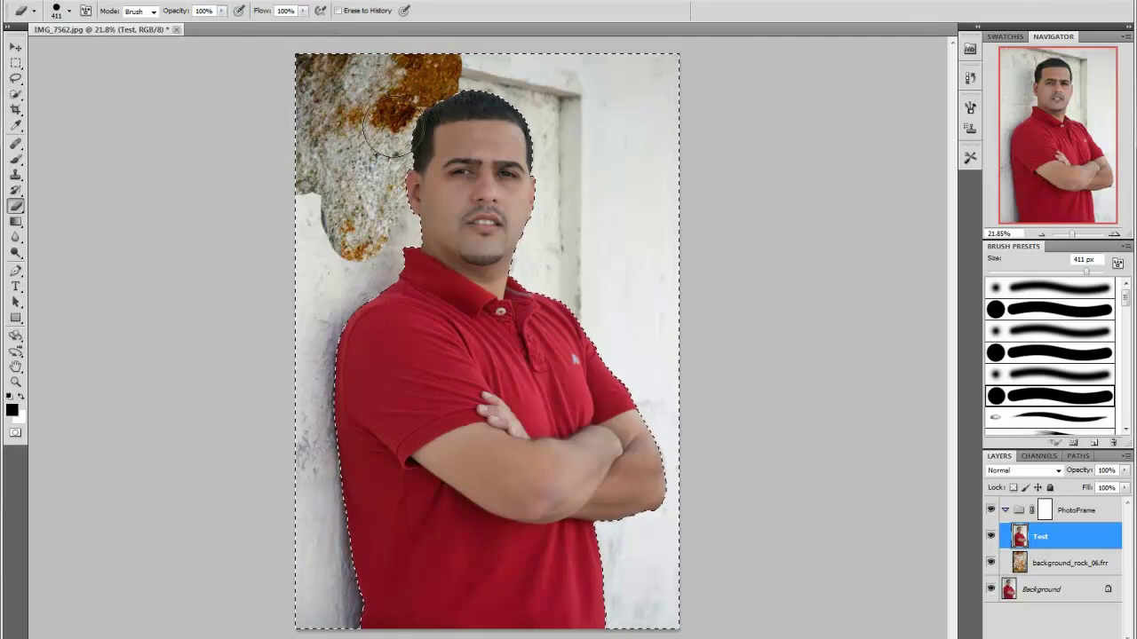
{"action": "left_click_drag", "start_coordinate": [345, 312], "coordinate": [314, 193]}
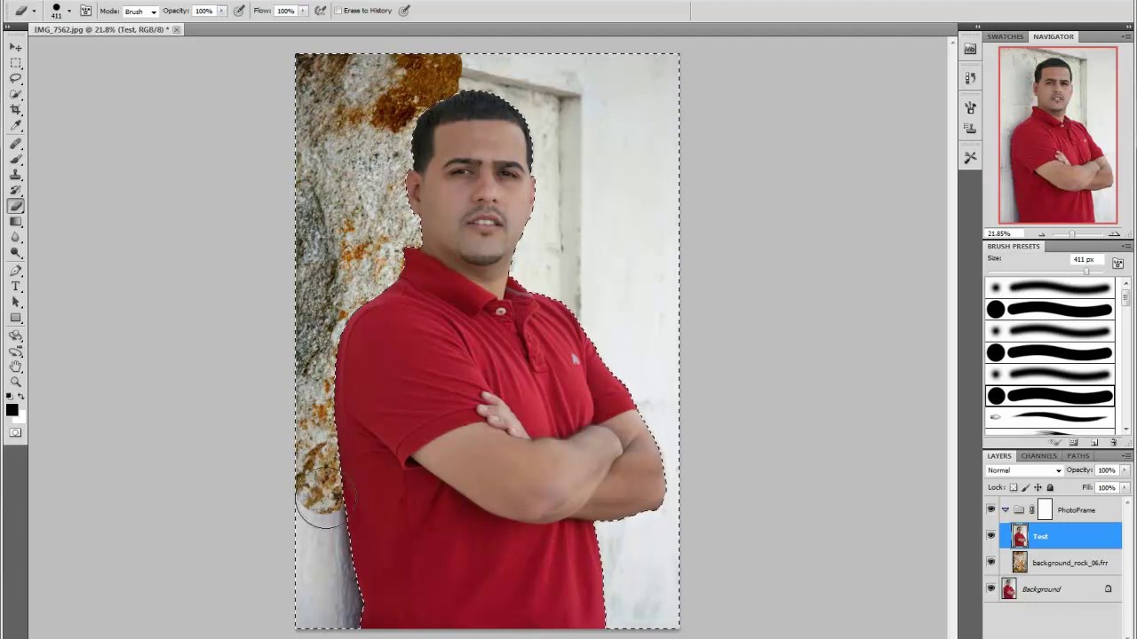
{"action": "left_click_drag", "start_coordinate": [325, 515], "coordinate": [336, 615]}
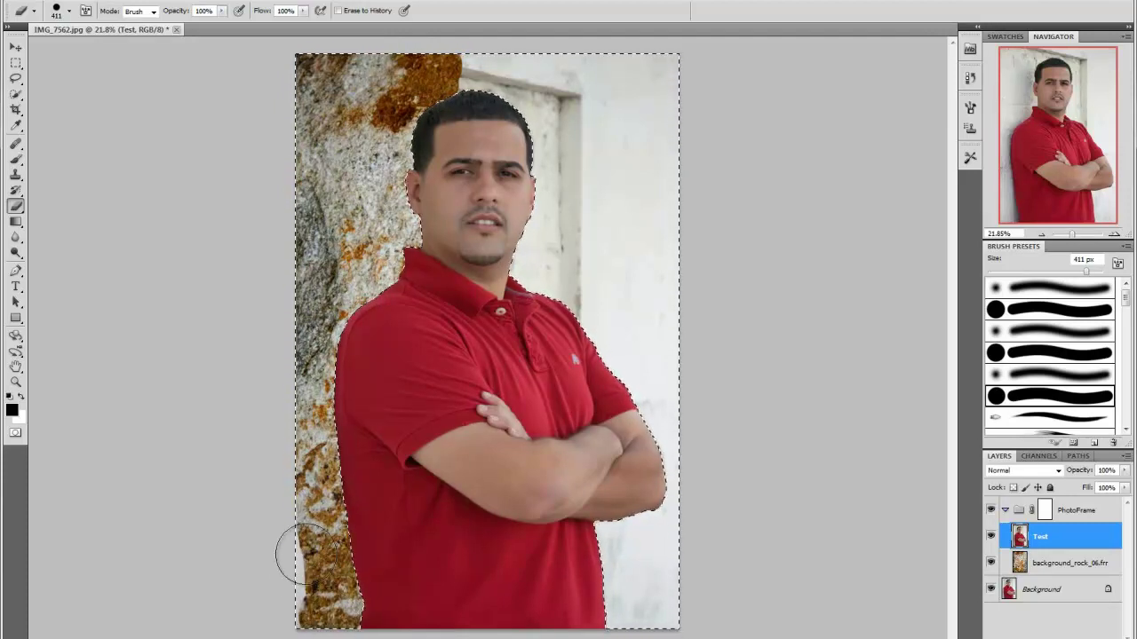
{"action": "left_click_drag", "start_coordinate": [471, 71], "coordinate": [777, 44]}
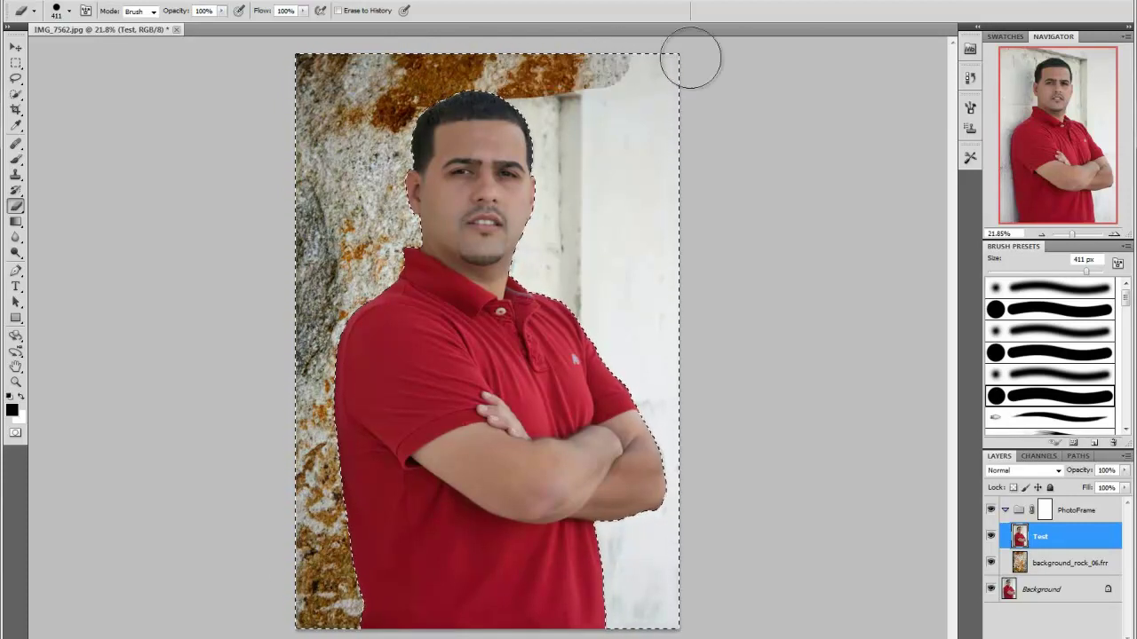
{"action": "mouse_move", "coordinate": [755, 81]}
{"action": "left_mouse_down"}
{"action": "mouse_move", "coordinate": [629, 89]}
{"action": "mouse_move", "coordinate": [713, 127]}
{"action": "mouse_move", "coordinate": [577, 160]}
{"action": "mouse_move", "coordinate": [484, 145]}
{"action": "mouse_move", "coordinate": [509, 202]}
{"action": "mouse_move", "coordinate": [699, 158]}
{"action": "mouse_move", "coordinate": [574, 241]}
{"action": "mouse_move", "coordinate": [610, 198]}
{"action": "mouse_move", "coordinate": [442, 309]}
{"action": "mouse_move", "coordinate": [639, 302]}
{"action": "mouse_move", "coordinate": [675, 346]}
{"action": "mouse_move", "coordinate": [711, 346]}
{"action": "mouse_move", "coordinate": [660, 399]}
{"action": "left_mouse_up"}
{"action": "mouse_move", "coordinate": [661, 544]}
{"action": "left_mouse_down"}
{"action": "mouse_move", "coordinate": [685, 563]}
{"action": "mouse_move", "coordinate": [673, 616]}
{"action": "mouse_move", "coordinate": [551, 632]}
{"action": "left_mouse_up"}
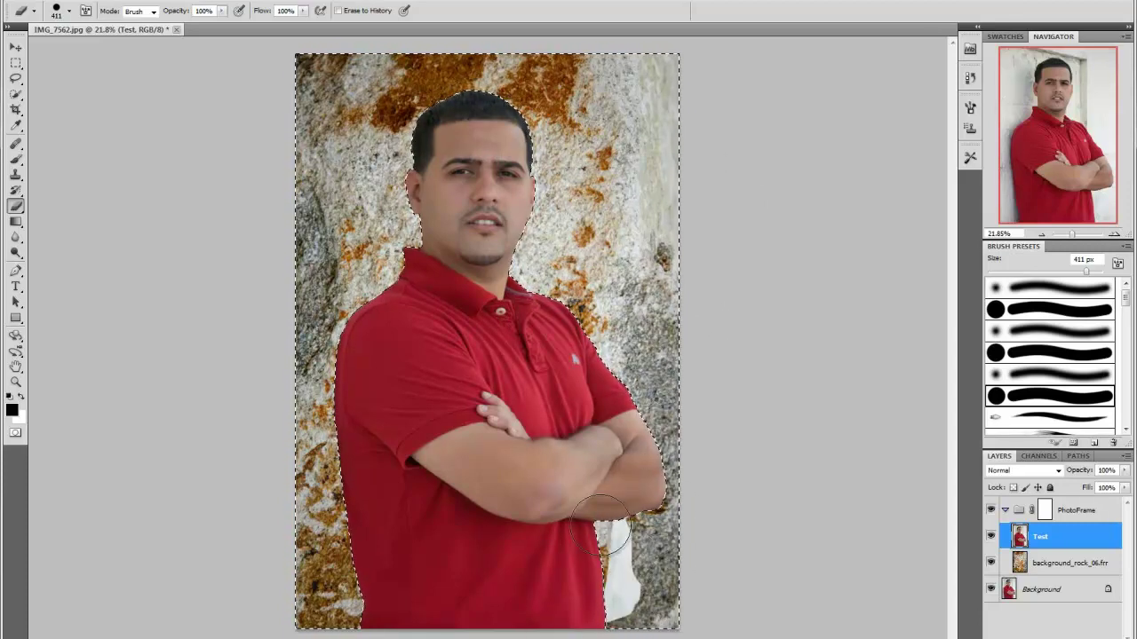
{"action": "left_click_drag", "start_coordinate": [608, 565], "coordinate": [639, 577]}
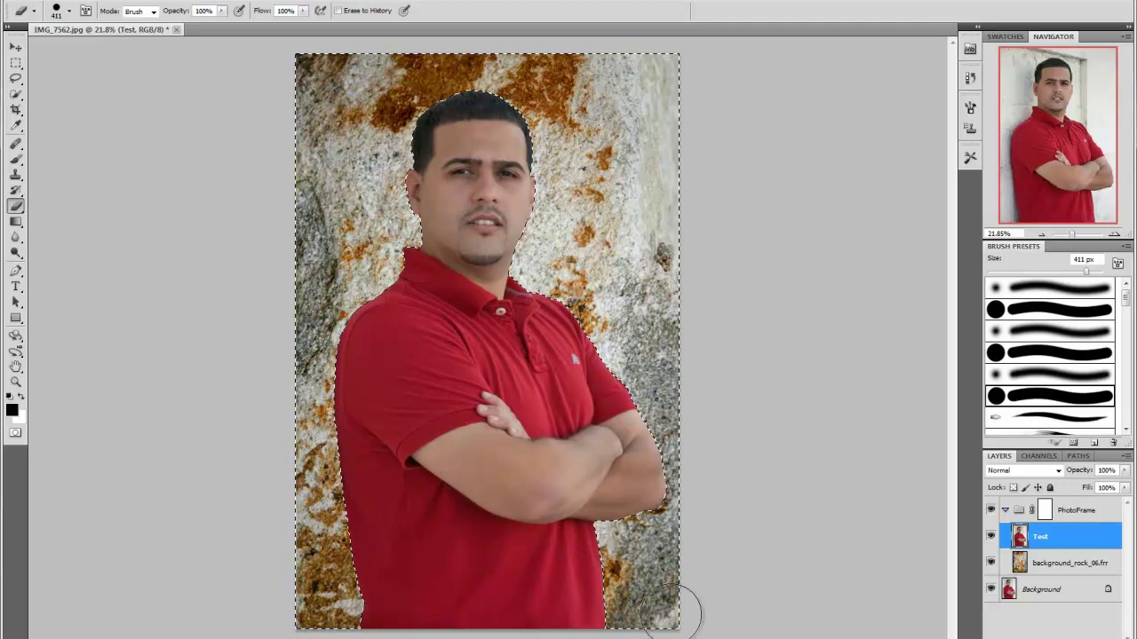
{"action": "left_click_drag", "start_coordinate": [655, 315], "coordinate": [641, 378]}
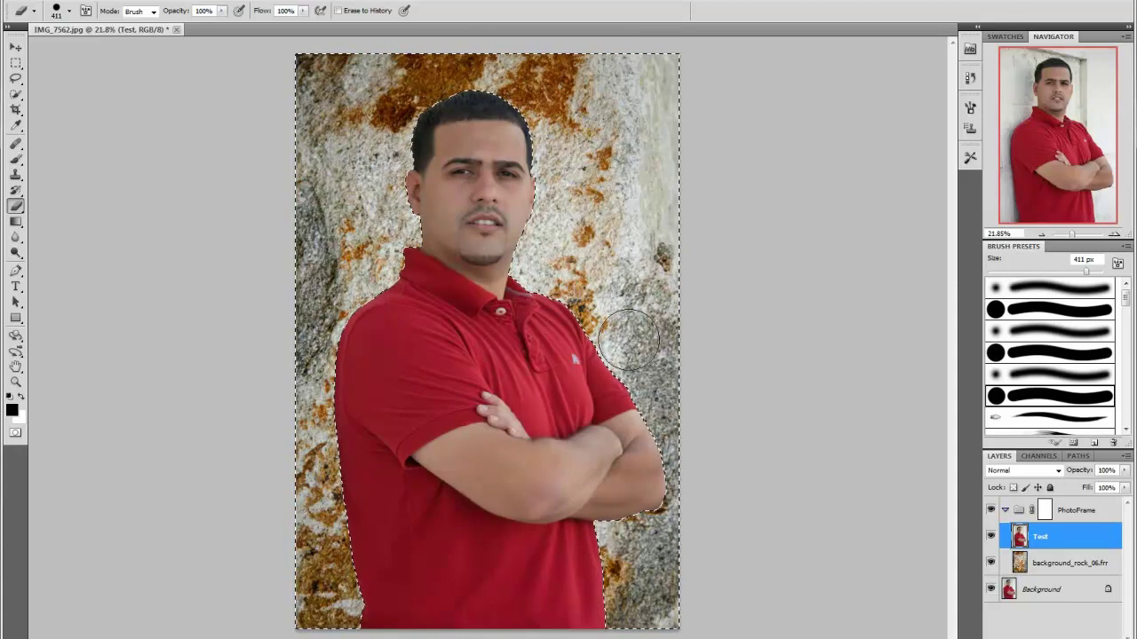
{"action": "key", "text": "ctrl+d"}
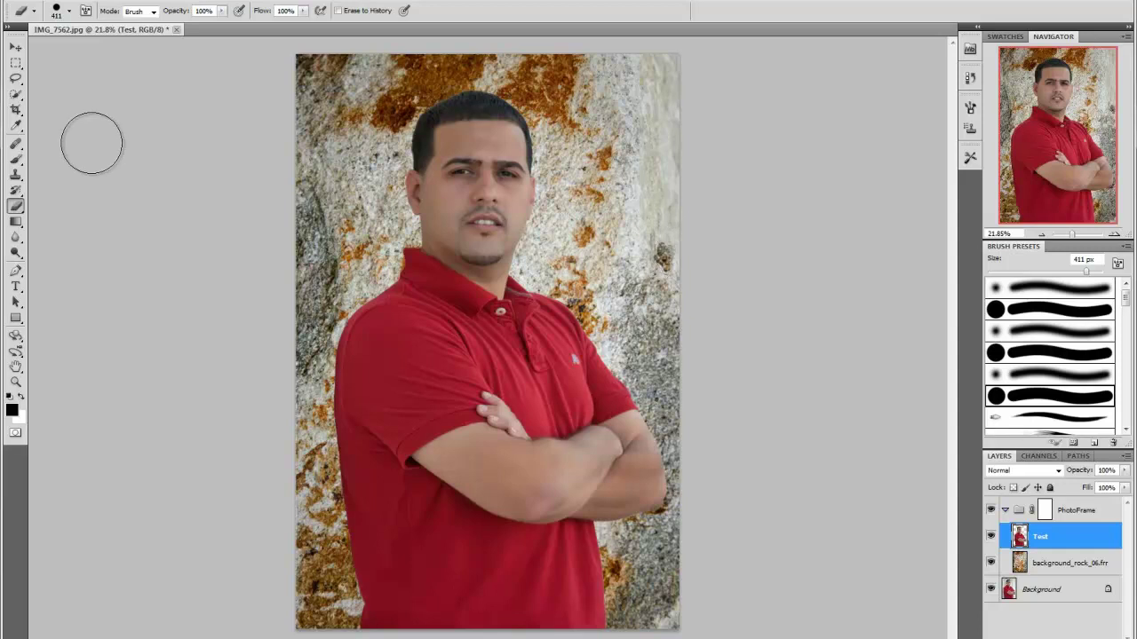
Step: Drag the Test layer left with the Move tool, fine-tuning with the arrow keys
{"action": "left_click", "coordinate": [14, 51]}
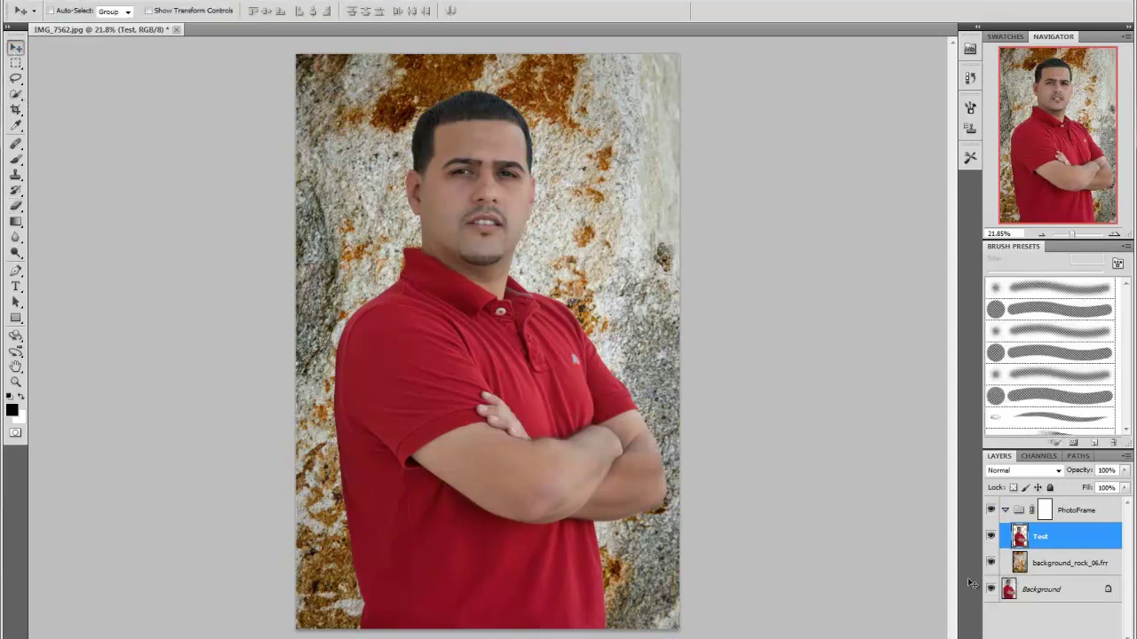
{"action": "left_click_drag", "start_coordinate": [552, 404], "coordinate": [481, 411]}
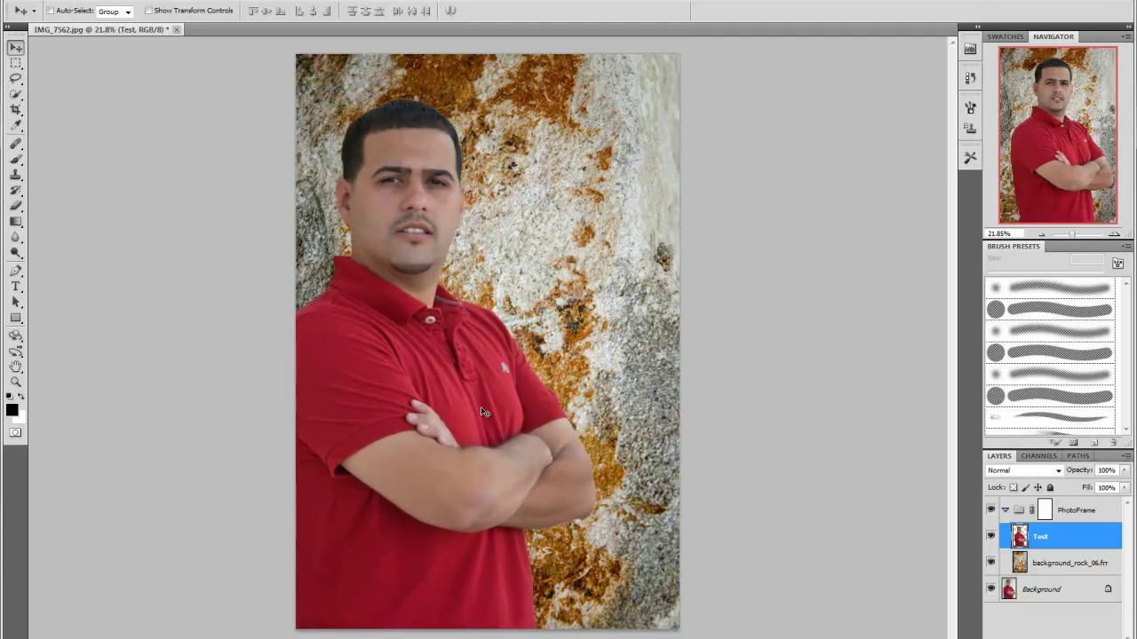
{"action": "key", "text": "Right"}
{"action": "key", "text": "Right"}
{"action": "key", "text": "Right"}
{"action": "key", "text": "Left"}
{"action": "key", "text": "Left"}
{"action": "key", "text": "Left"}
{"action": "key", "text": "Left"}
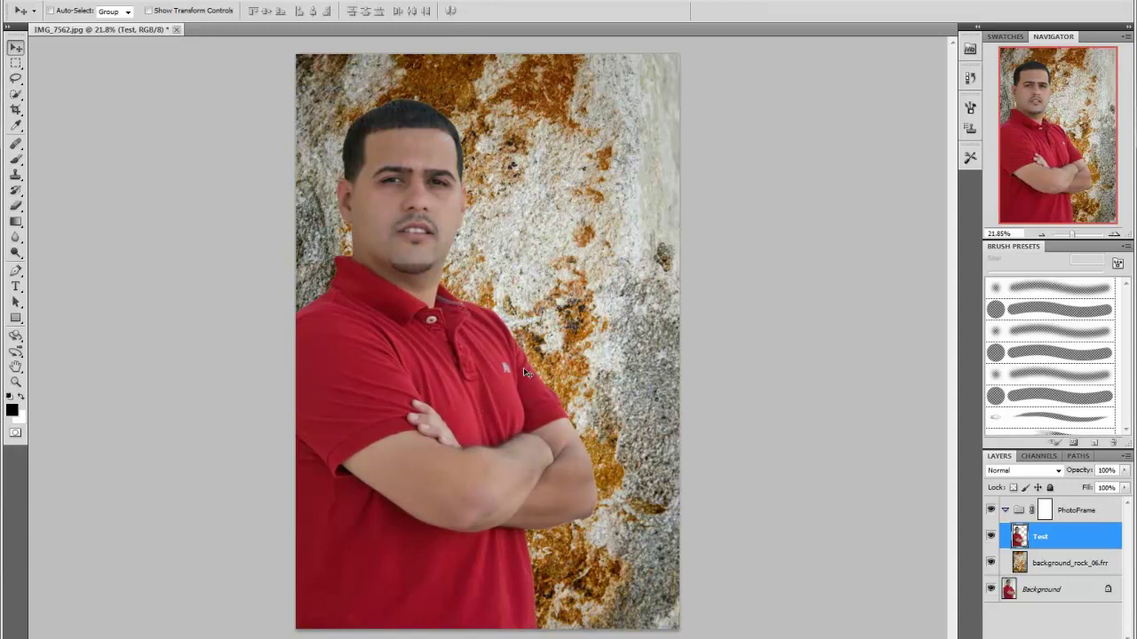
{"action": "left_click", "coordinate": [15, 287]}
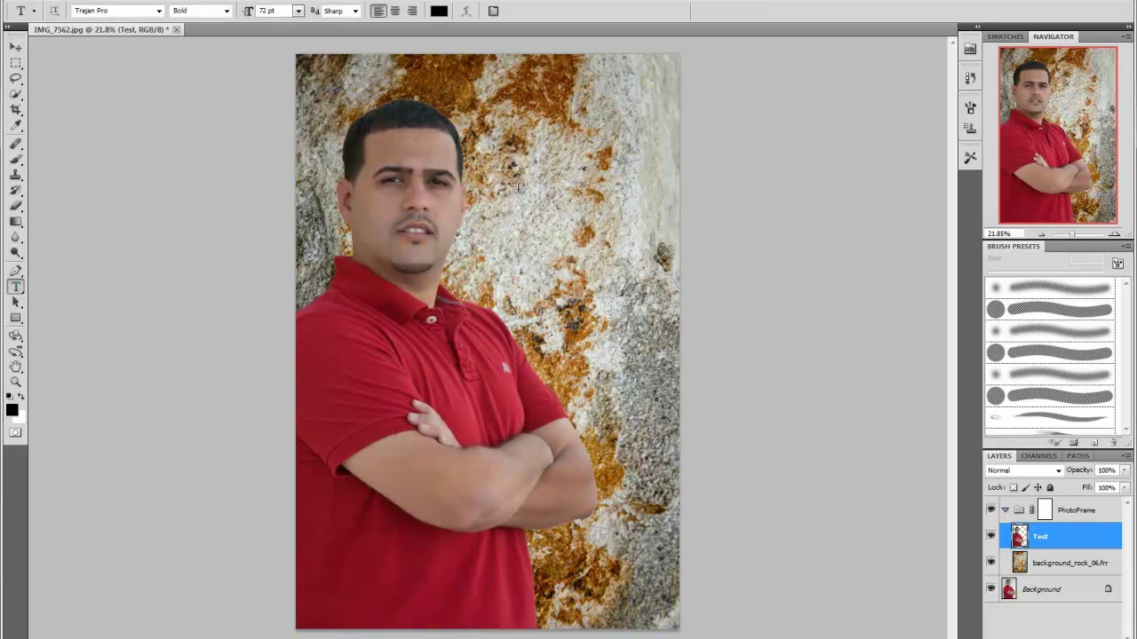
Step: Type the photographer's first-name caption on the rock right of the man's head and select it
{"action": "left_click", "coordinate": [507, 194]}
{"action": "type", "text": "JAV"}
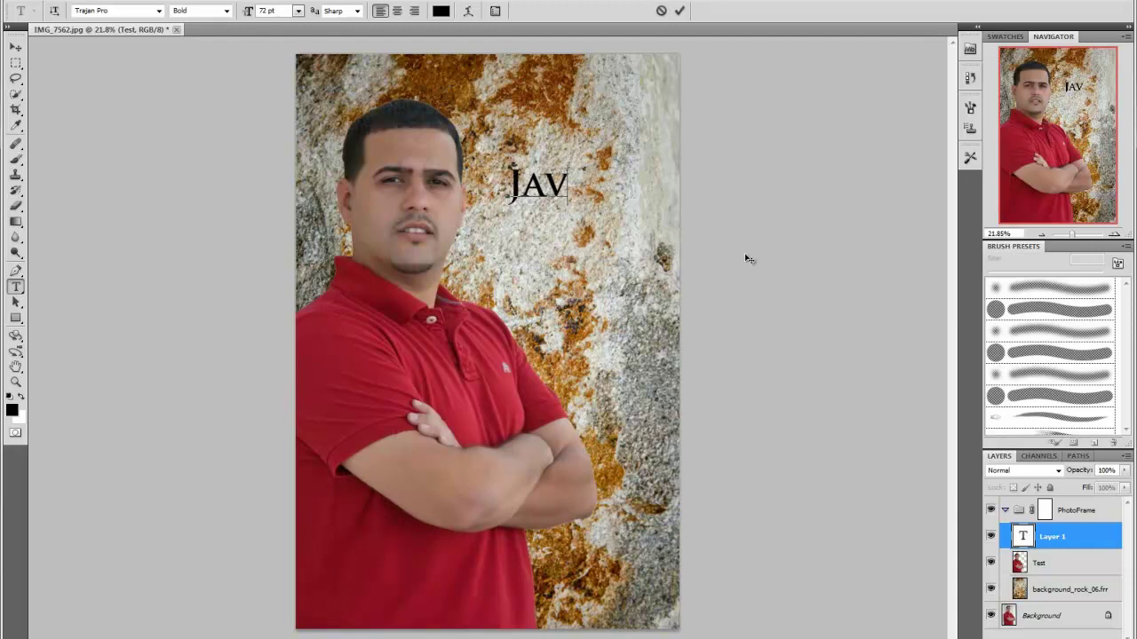
{"action": "type", "text": "ier"}
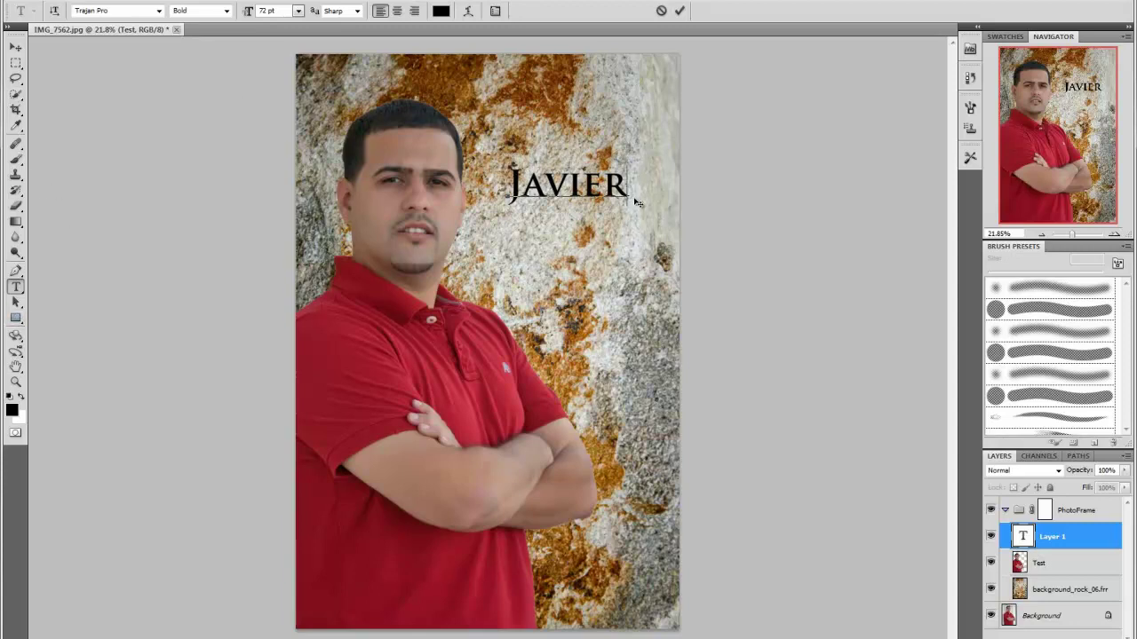
{"action": "left_click_drag", "start_coordinate": [628, 189], "coordinate": [520, 186]}
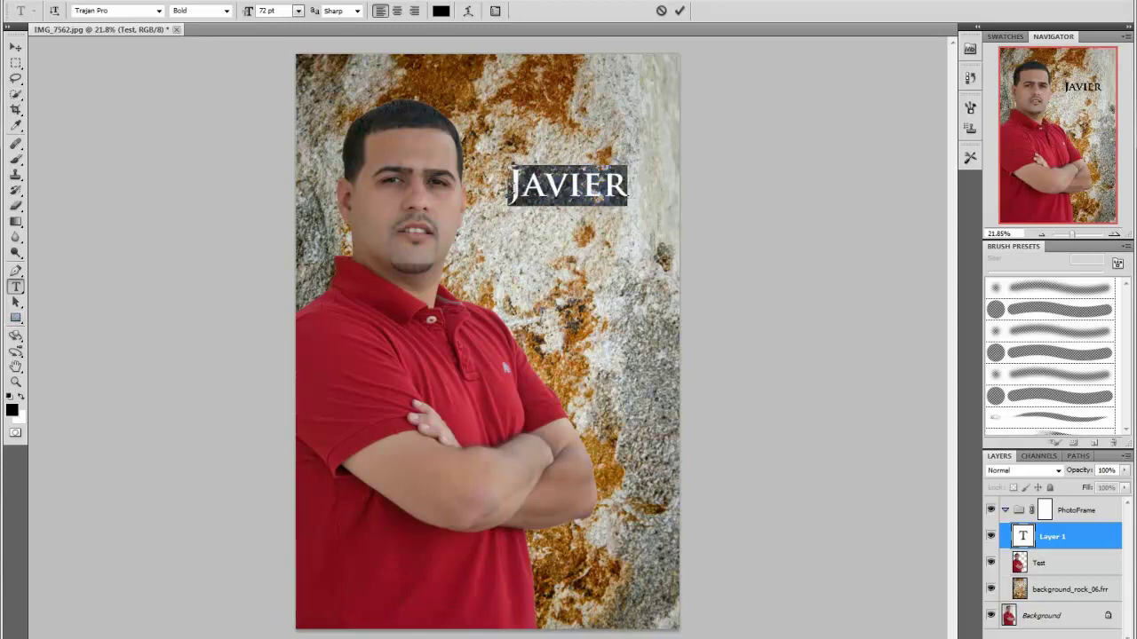
Step: Set the caption size to 30 pt after trying 11 and 24 pt
{"action": "left_click", "coordinate": [298, 11]}
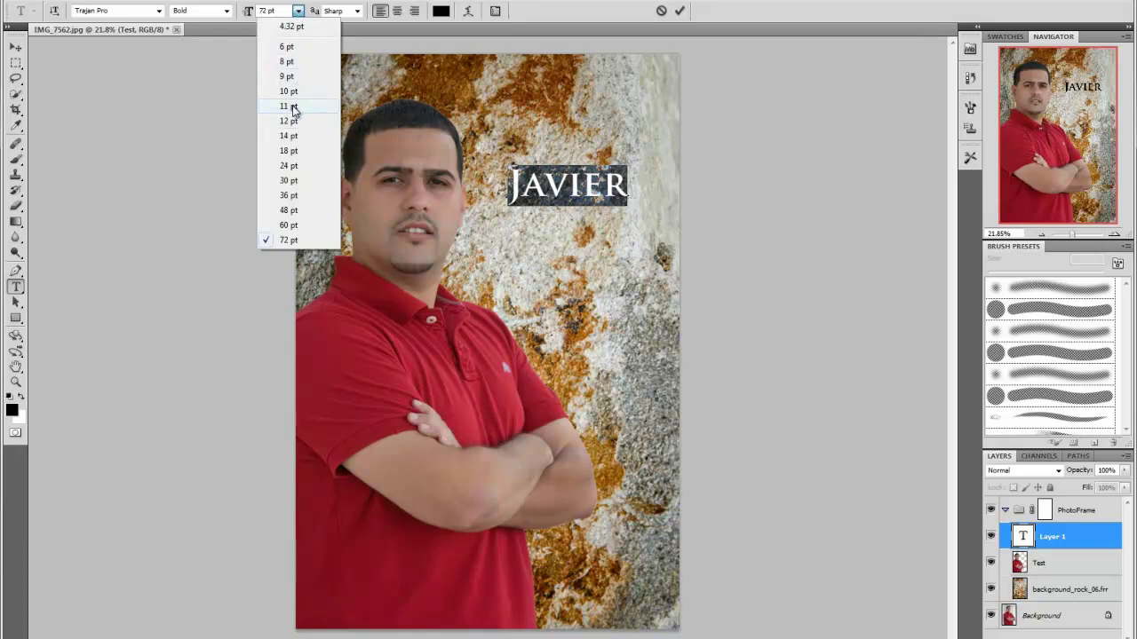
{"action": "left_click", "coordinate": [293, 107]}
{"action": "left_click", "coordinate": [298, 10]}
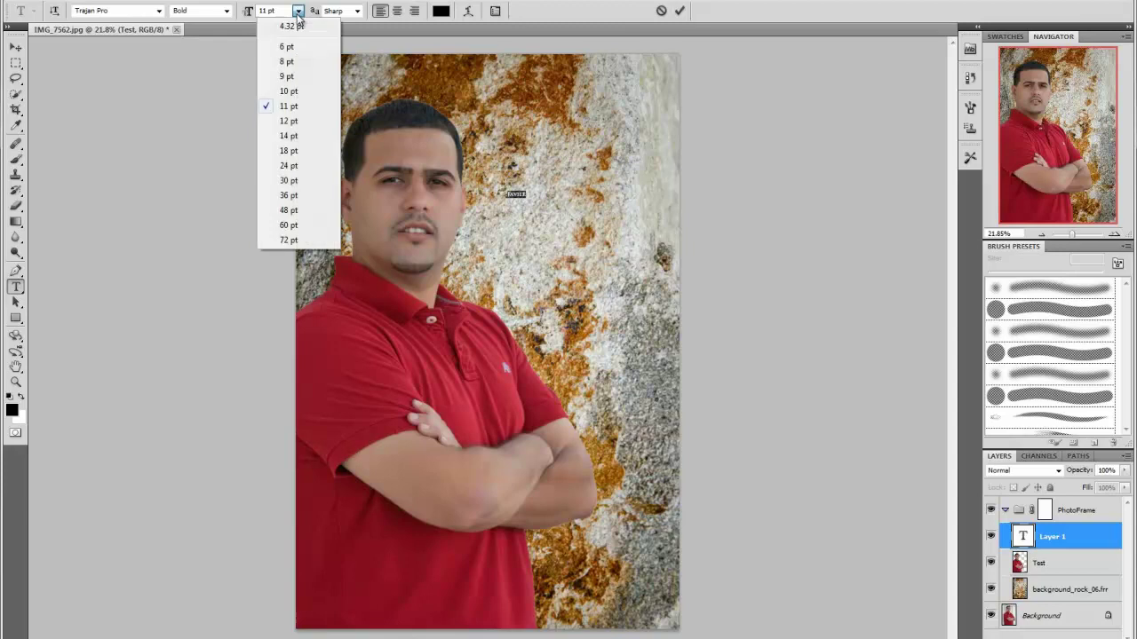
{"action": "left_click", "coordinate": [290, 165]}
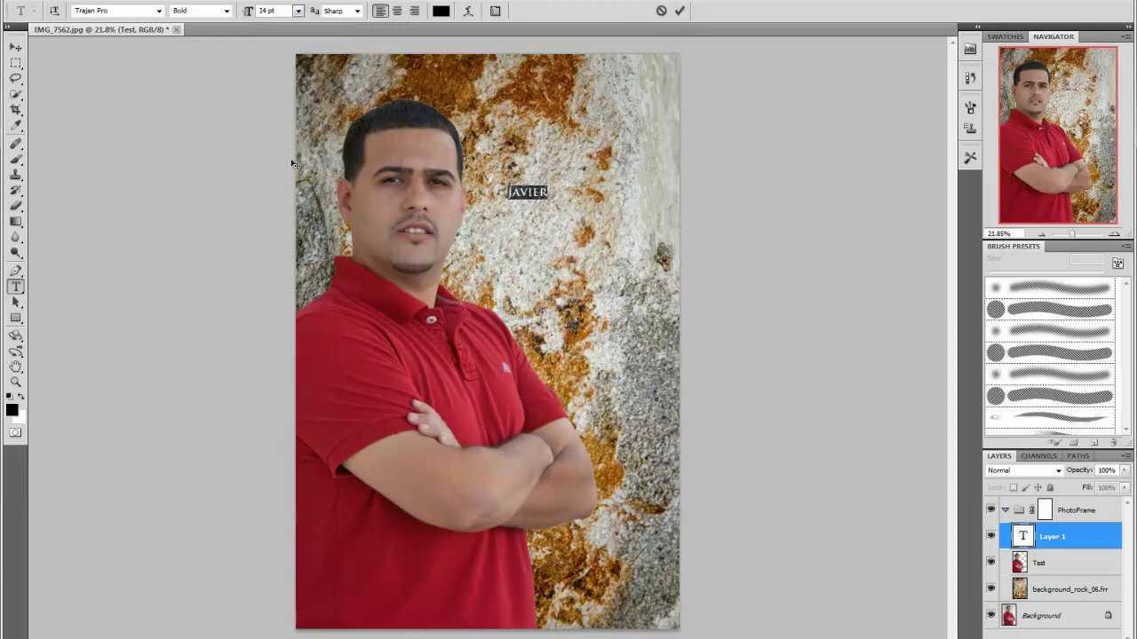
{"action": "left_click", "coordinate": [300, 12]}
{"action": "left_click", "coordinate": [288, 181]}
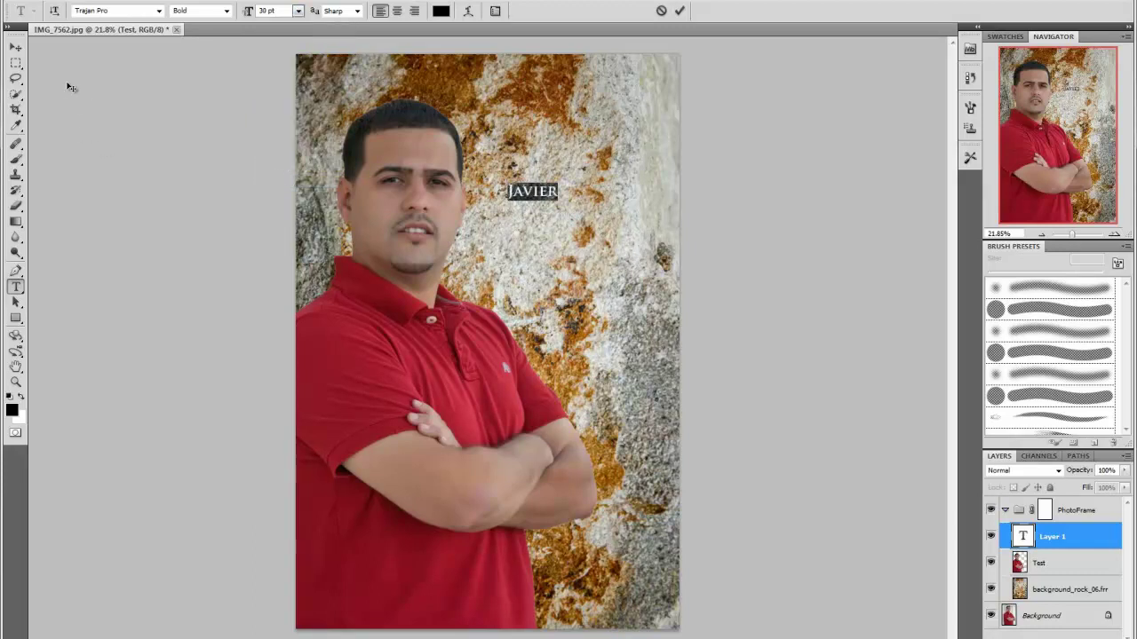
Step: Commit the caption, then reopen it with the cursor placed after the first name
{"action": "left_click", "coordinate": [15, 46]}
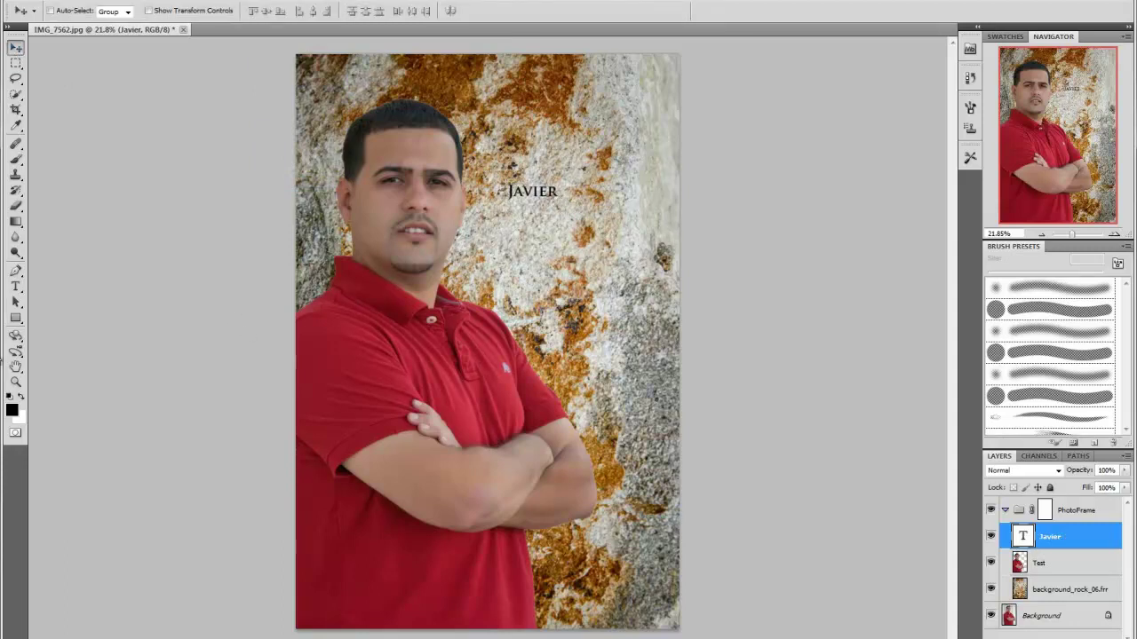
{"action": "left_click", "coordinate": [15, 290]}
{"action": "left_click", "coordinate": [559, 193]}
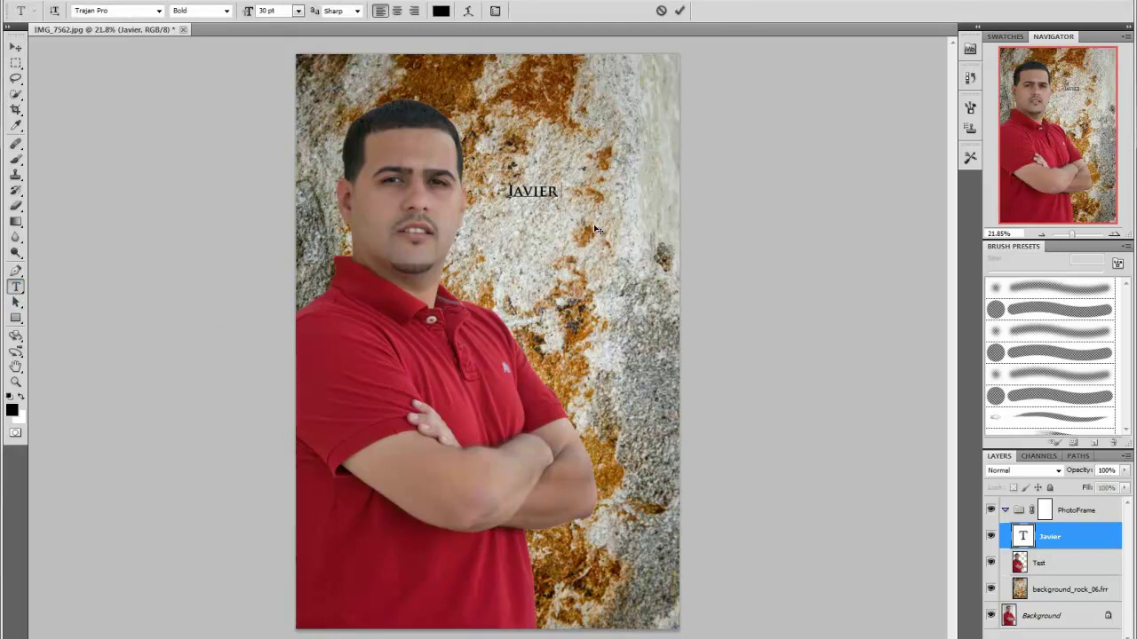
Step: Add the surname and 'Photograph' to the caption, then move it beside the man's face
{"action": "type", "text": "uiz Photograph"}
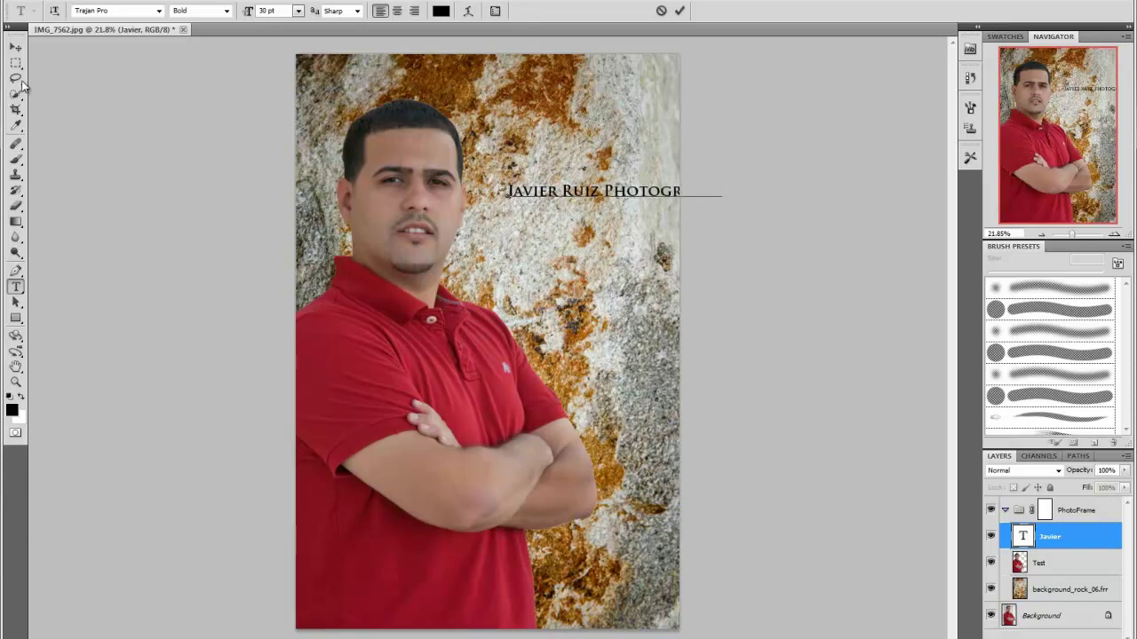
{"action": "left_click", "coordinate": [15, 46]}
{"action": "left_click_drag", "start_coordinate": [626, 210], "coordinate": [574, 274]}
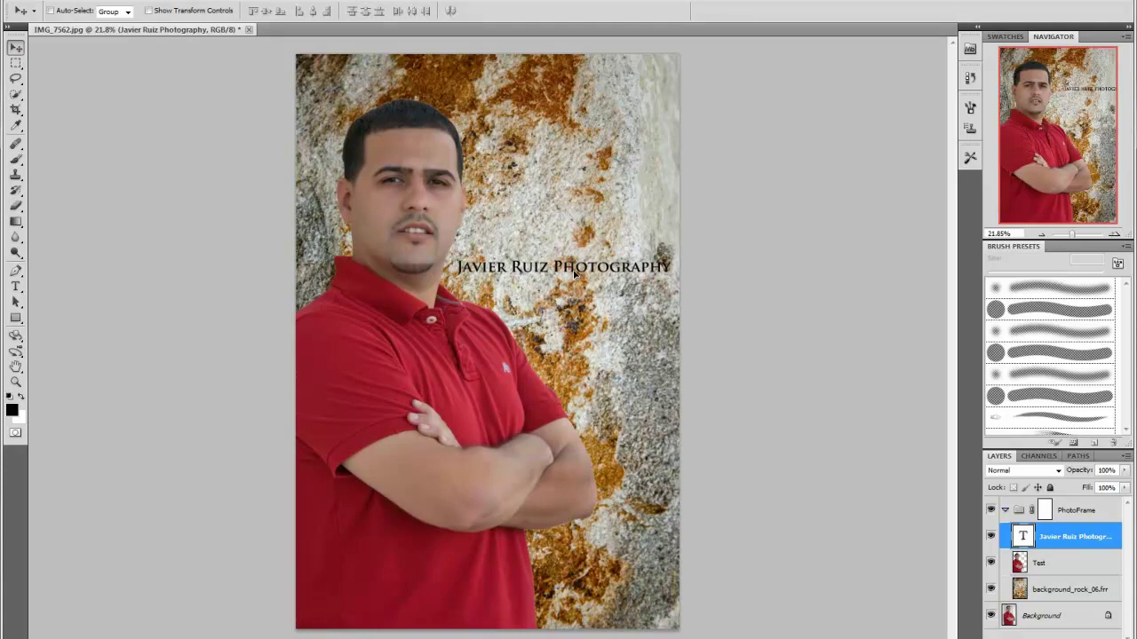
{"action": "key", "text": "shift+Up"}
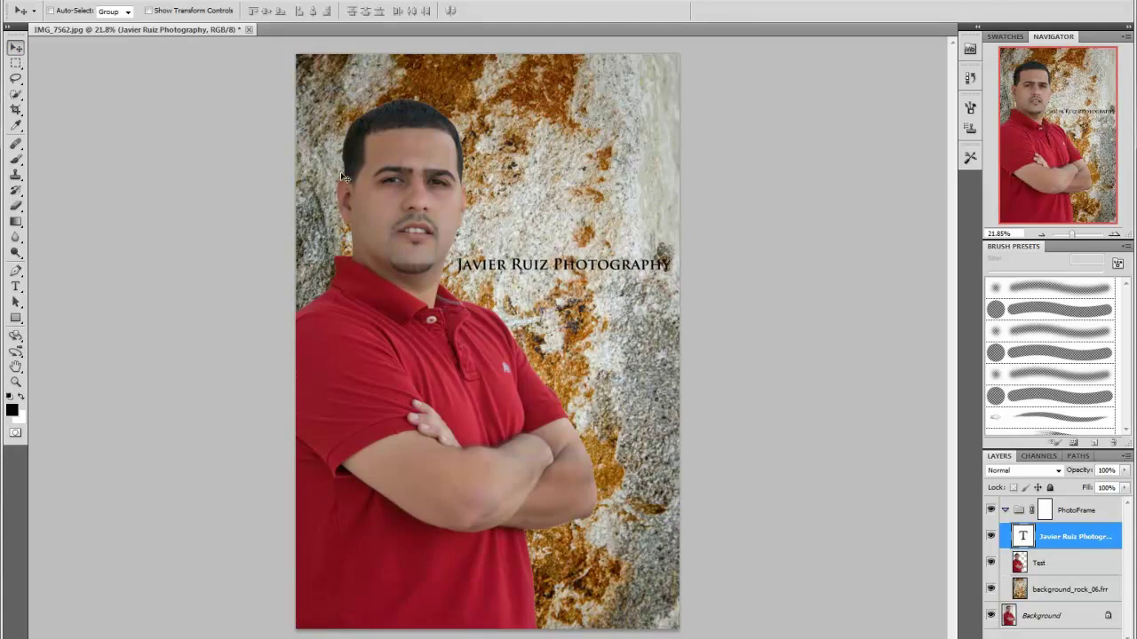
Step: Resize the whole caption to 24 pt and shift it up and right beside the head
{"action": "left_click", "coordinate": [18, 288]}
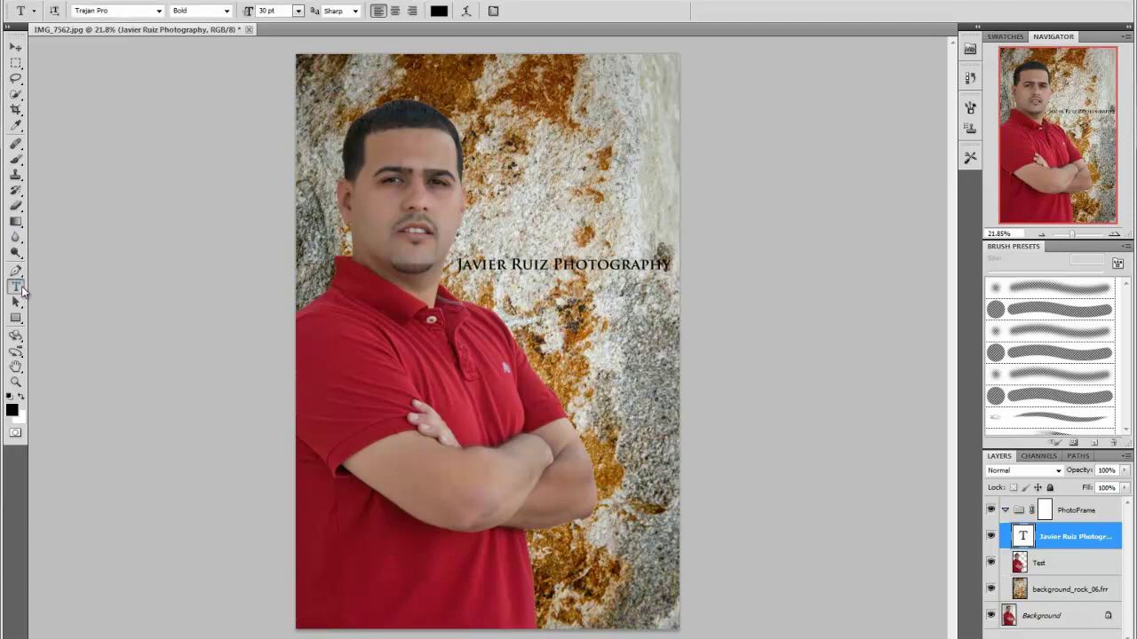
{"action": "left_click", "coordinate": [664, 268]}
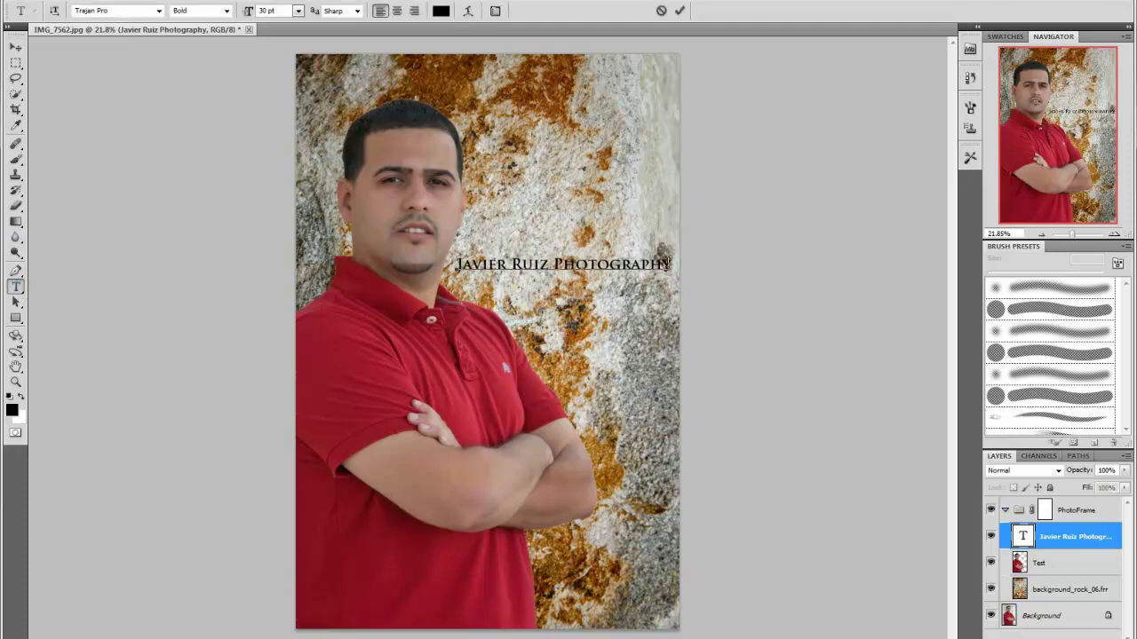
{"action": "left_click_drag", "start_coordinate": [672, 265], "coordinate": [460, 266]}
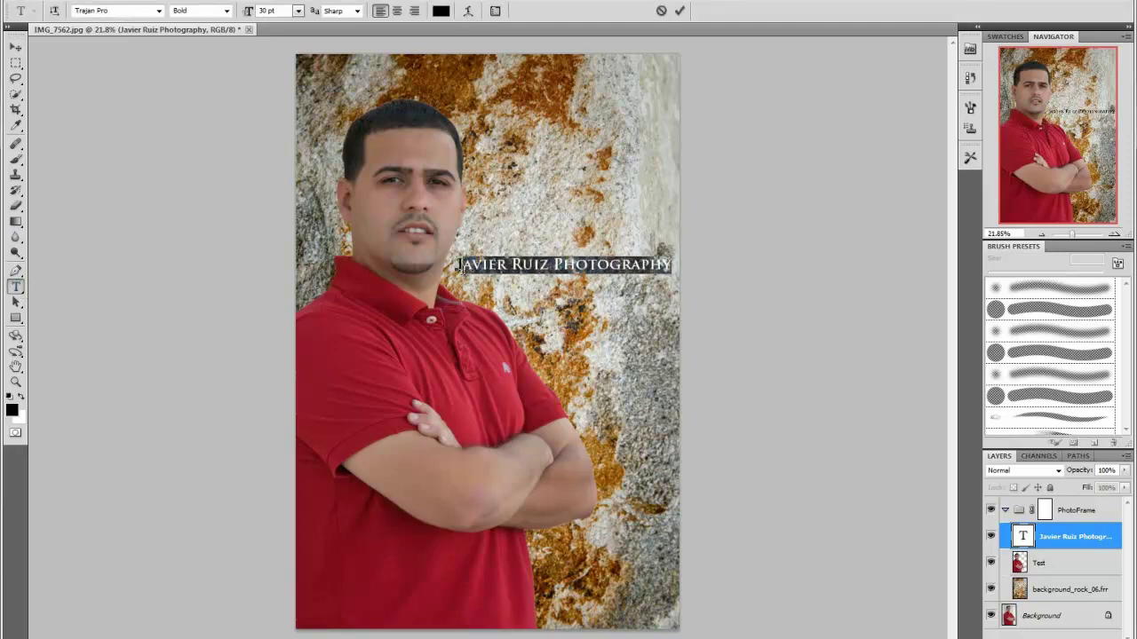
{"action": "left_click", "coordinate": [298, 11]}
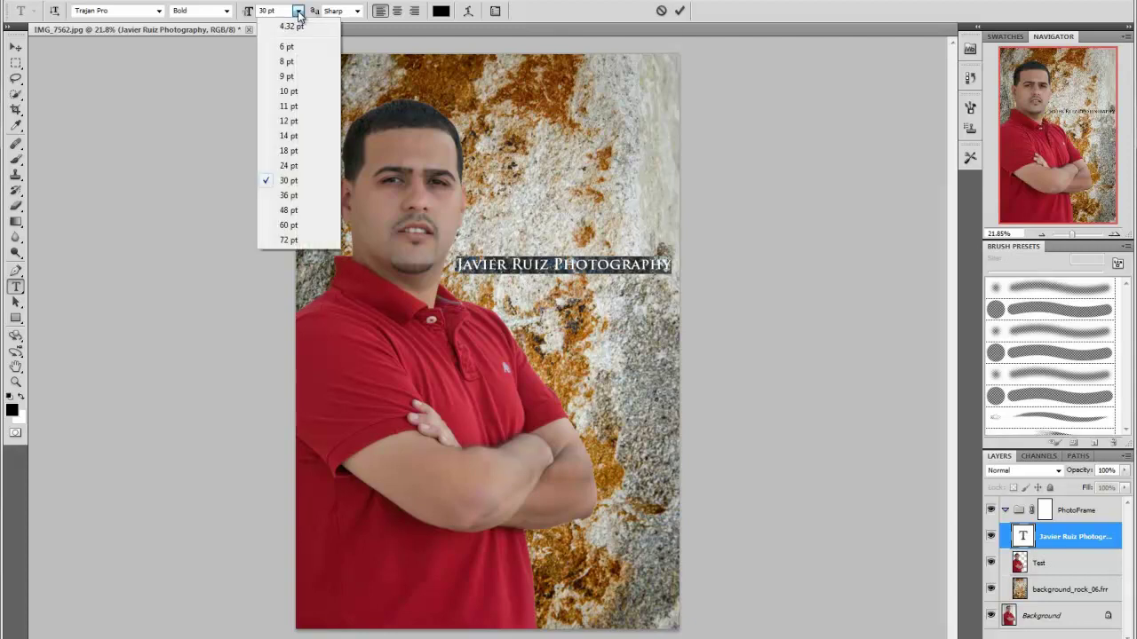
{"action": "left_click", "coordinate": [286, 167]}
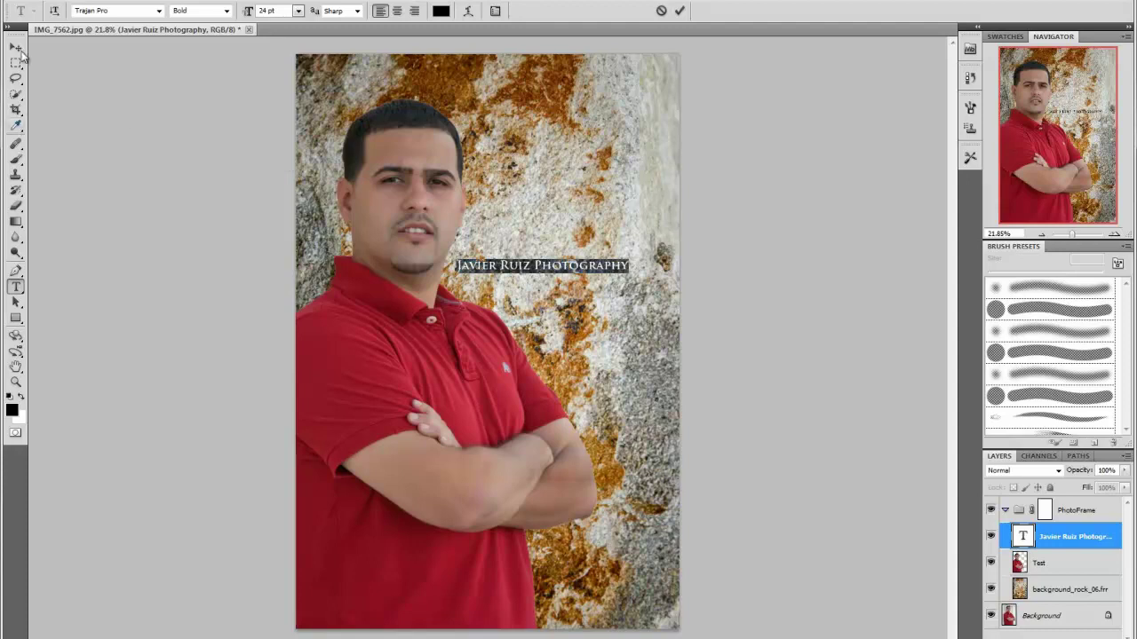
{"action": "left_click", "coordinate": [14, 49]}
{"action": "left_click_drag", "start_coordinate": [535, 267], "coordinate": [549, 253]}
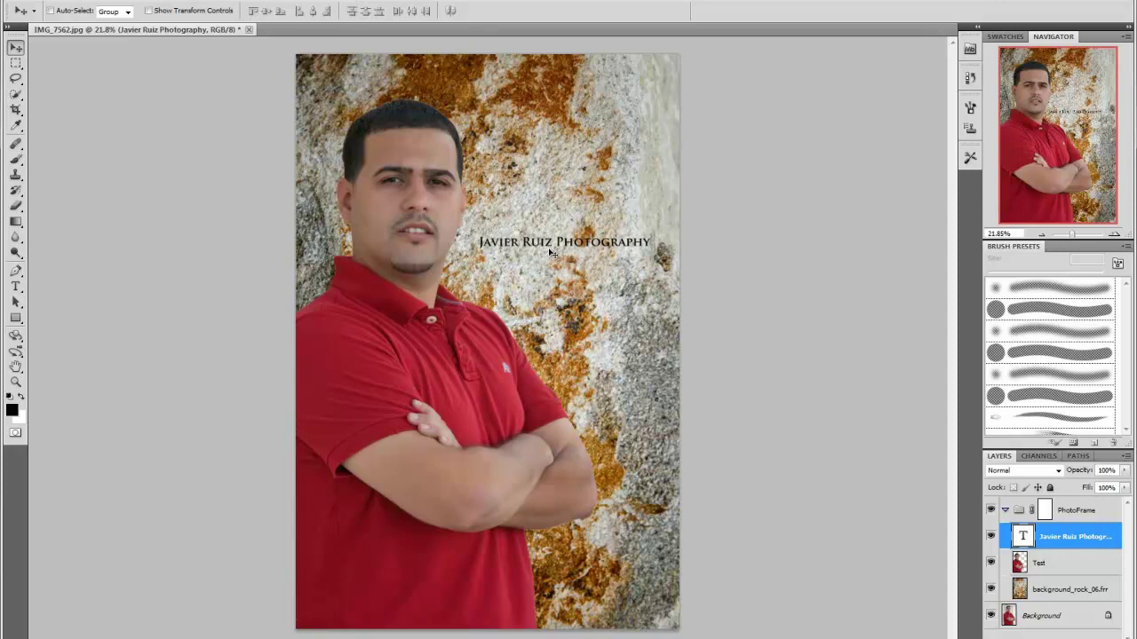
Step: Apply a Drop Shadow to the caption layer through its Blending Options
{"action": "right_click", "coordinate": [1027, 546]}
{"action": "left_click", "coordinate": [982, 346]}
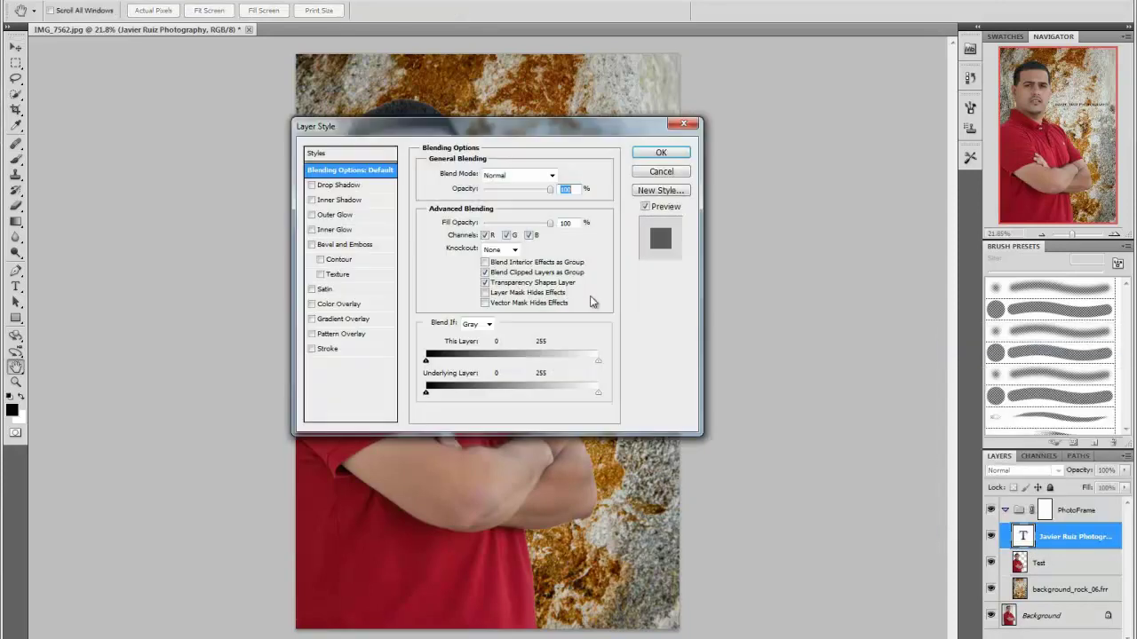
{"action": "left_click", "coordinate": [312, 185]}
{"action": "left_click", "coordinate": [659, 155]}
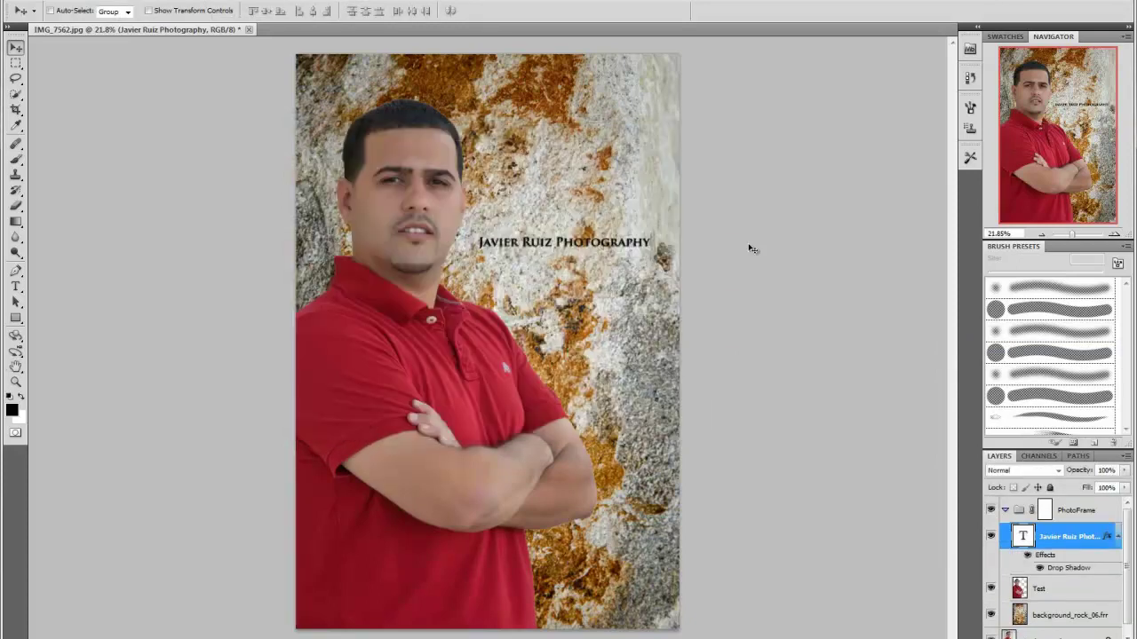
Step: Switch the caption's Trajan Pro weight from Bold to Regular and nudge it slightly lower
{"action": "left_click", "coordinate": [15, 289]}
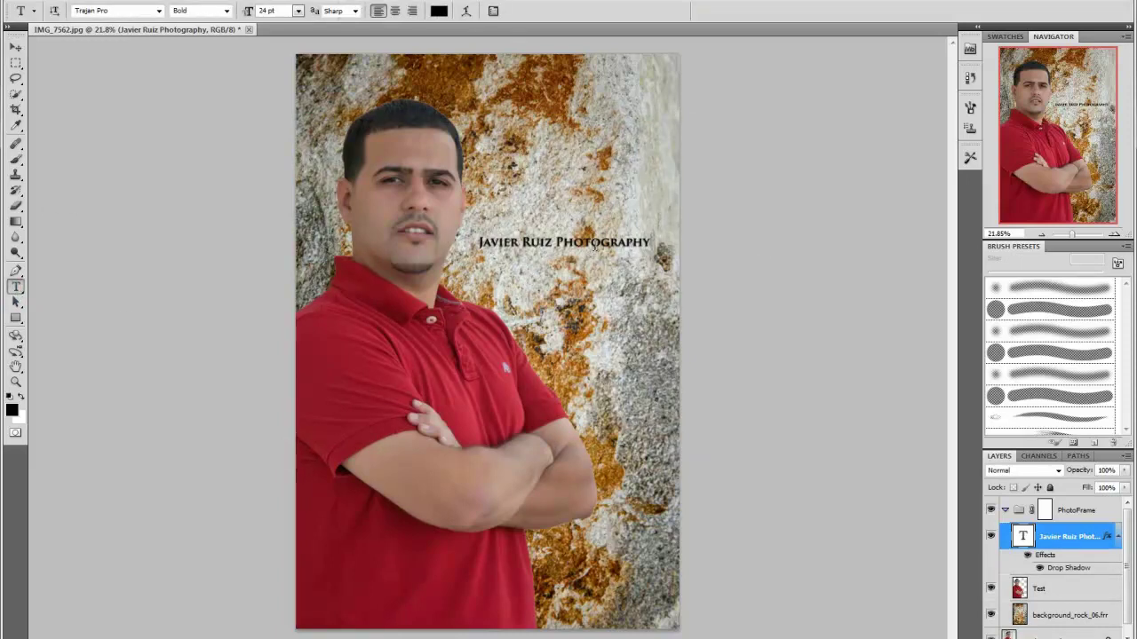
{"action": "left_click", "coordinate": [599, 256]}
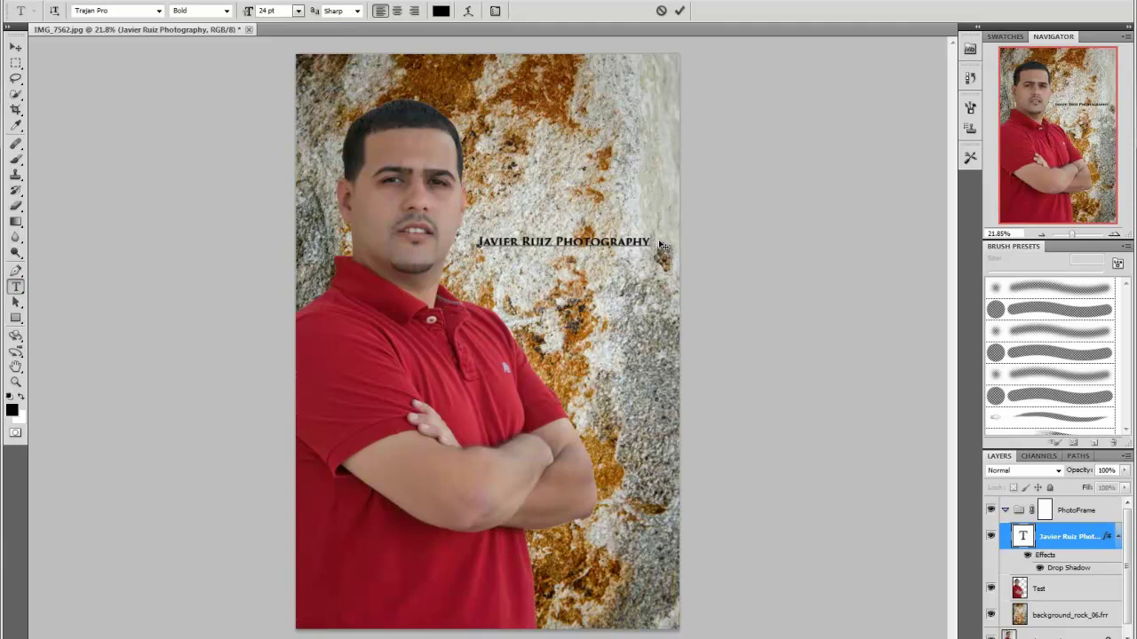
{"action": "left_click_drag", "start_coordinate": [653, 242], "coordinate": [474, 243]}
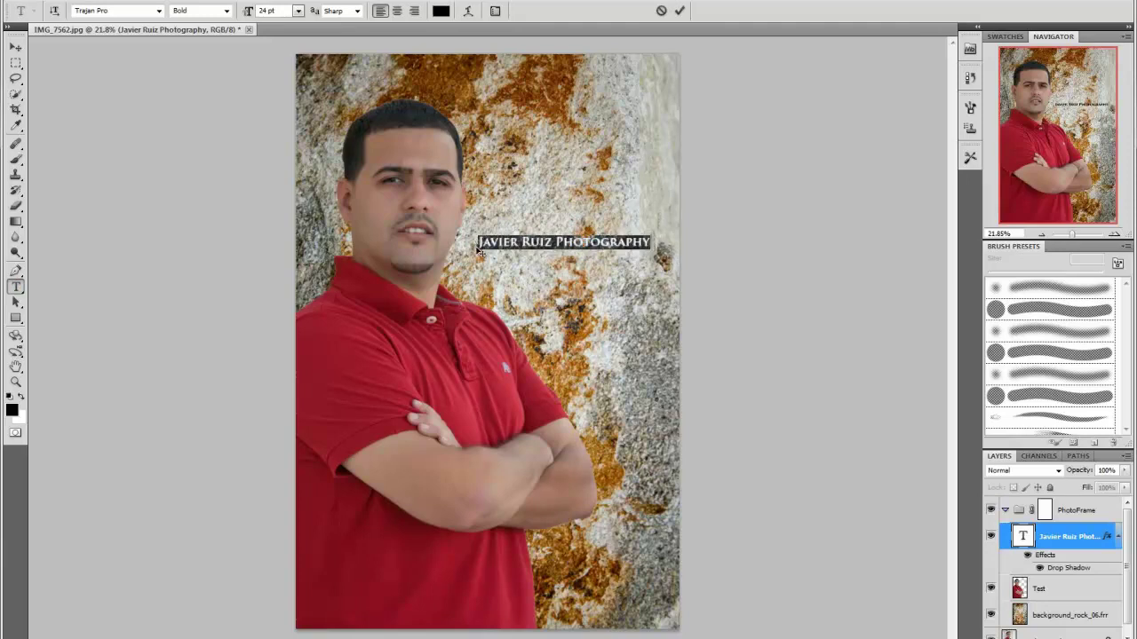
{"action": "left_click", "coordinate": [226, 11]}
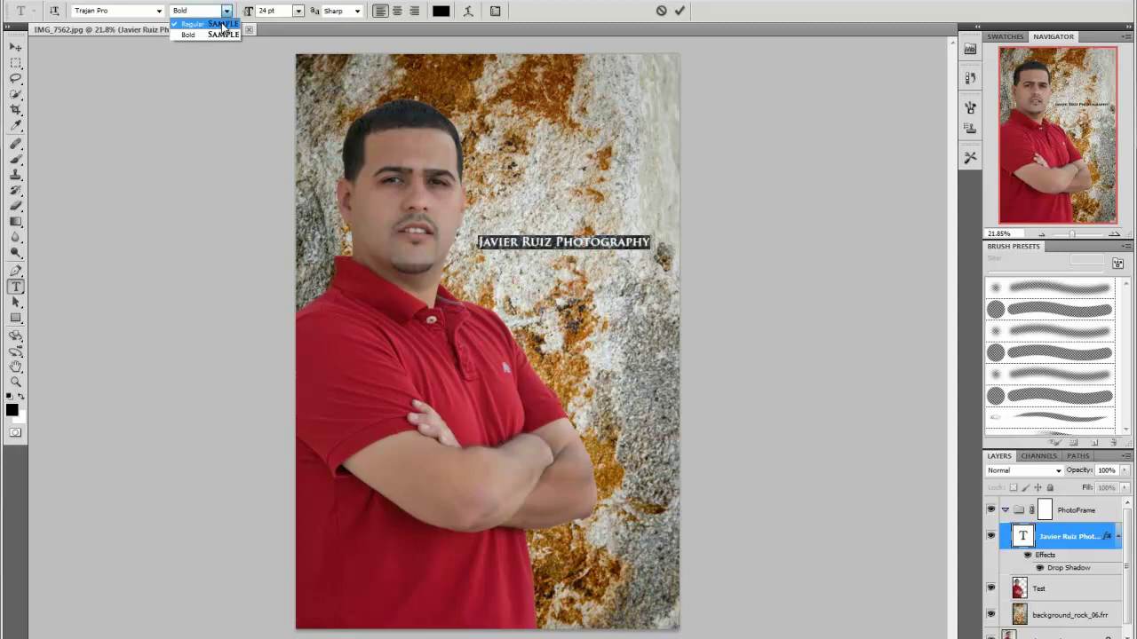
{"action": "left_click", "coordinate": [222, 24]}
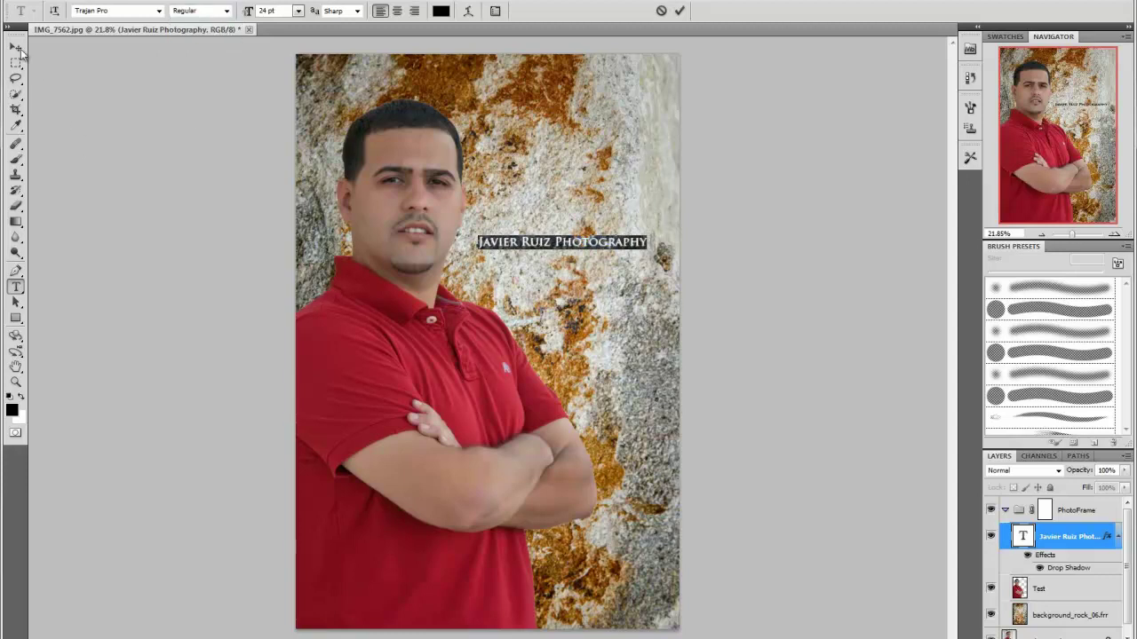
{"action": "left_click", "coordinate": [15, 47]}
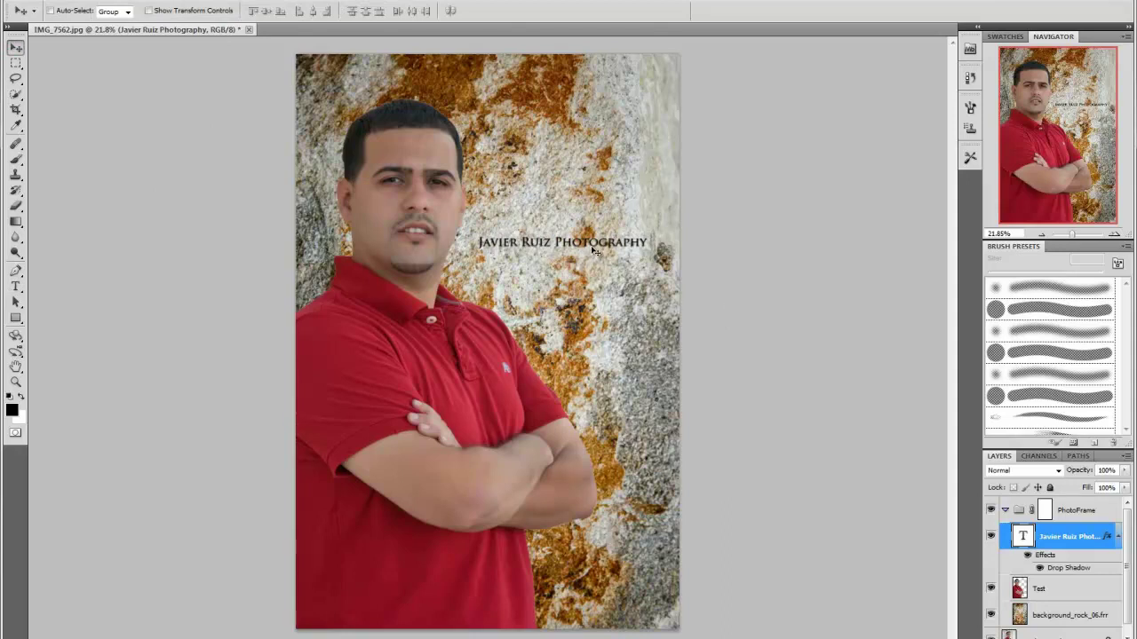
{"action": "left_click_drag", "start_coordinate": [592, 247], "coordinate": [592, 255]}
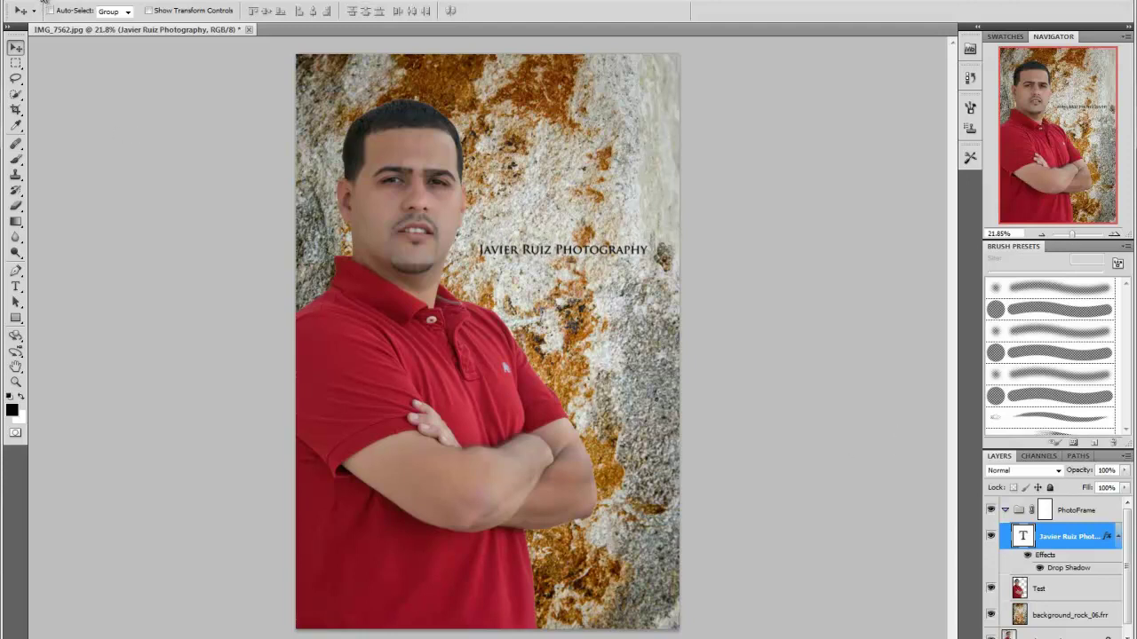
Step: Set up Save As to the Desktop in JPEG format with the file name 'Elan'
{"action": "left_click", "coordinate": [43, 2]}
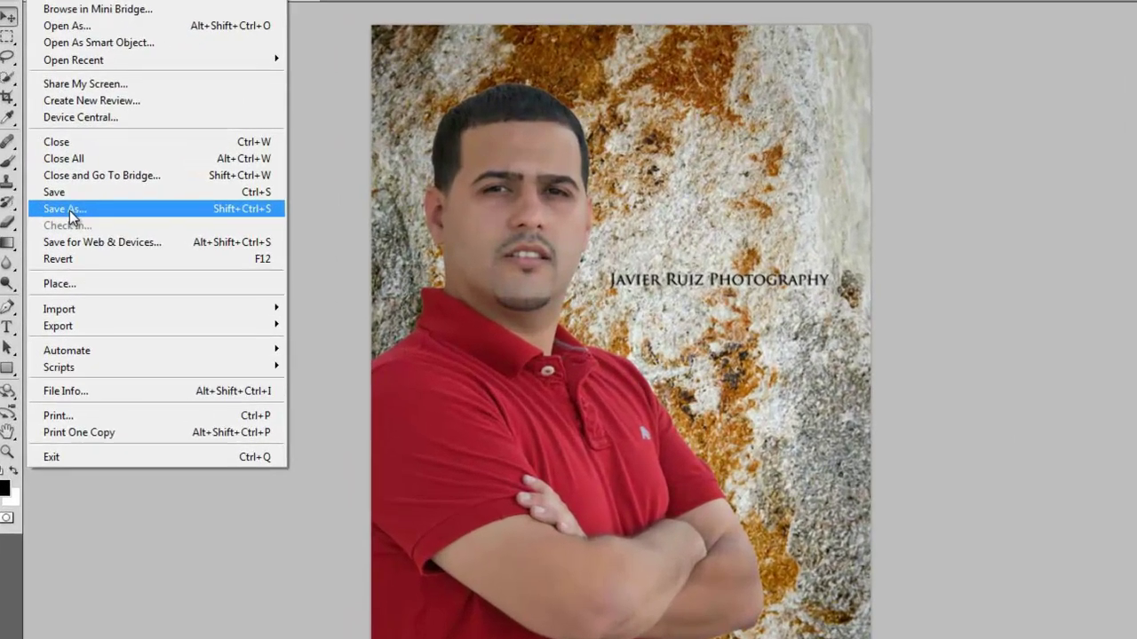
{"action": "left_click", "coordinate": [60, 194]}
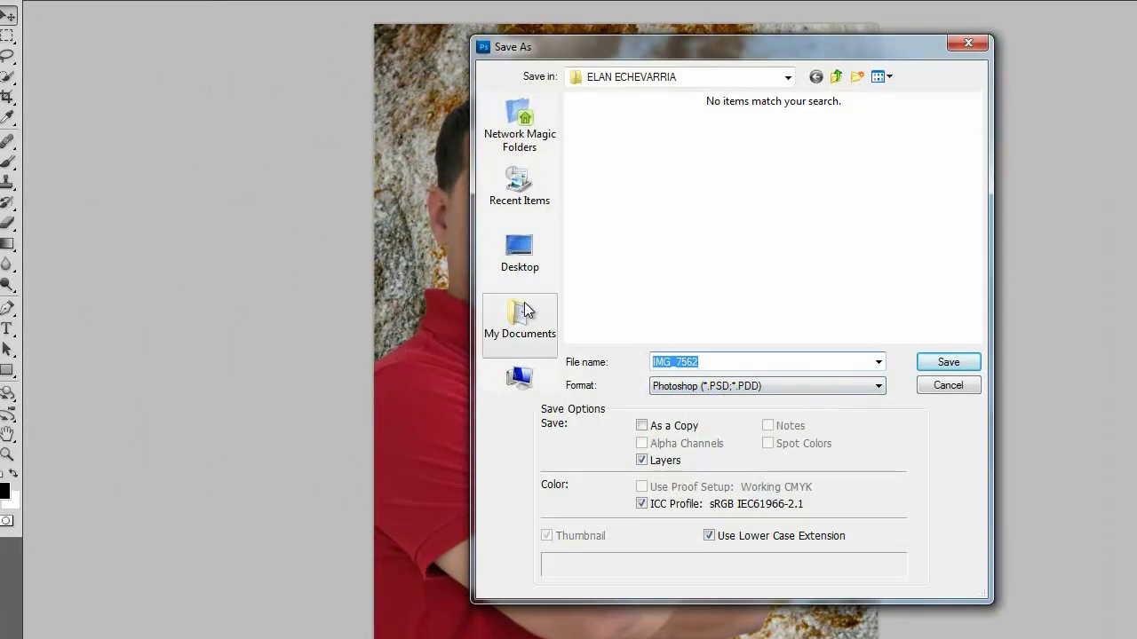
{"action": "left_click", "coordinate": [522, 260]}
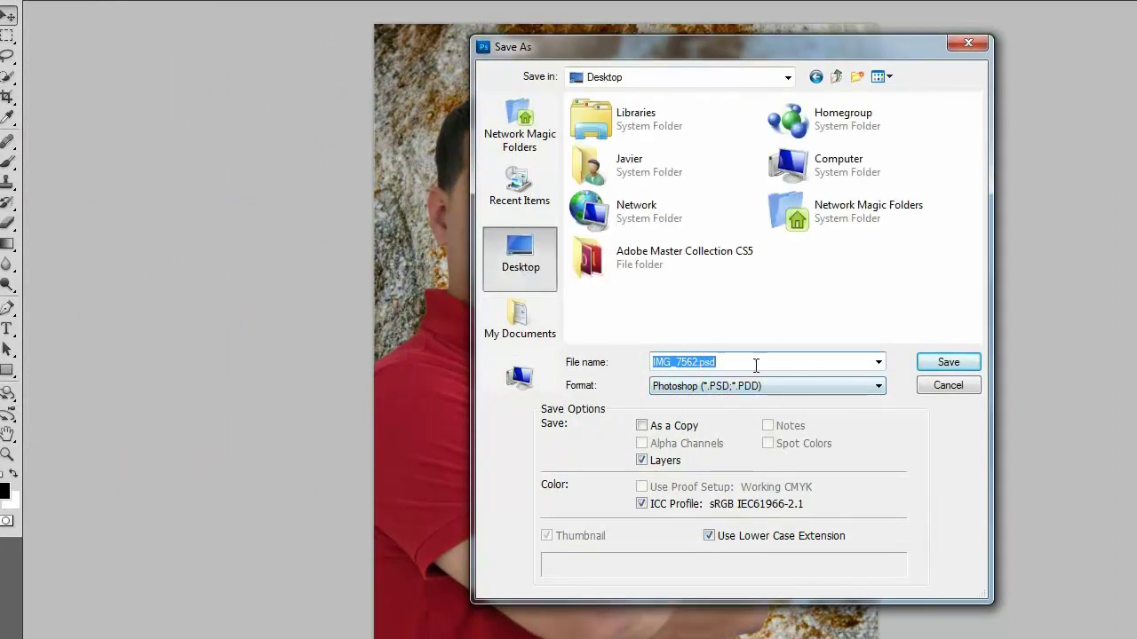
{"action": "left_click", "coordinate": [749, 391]}
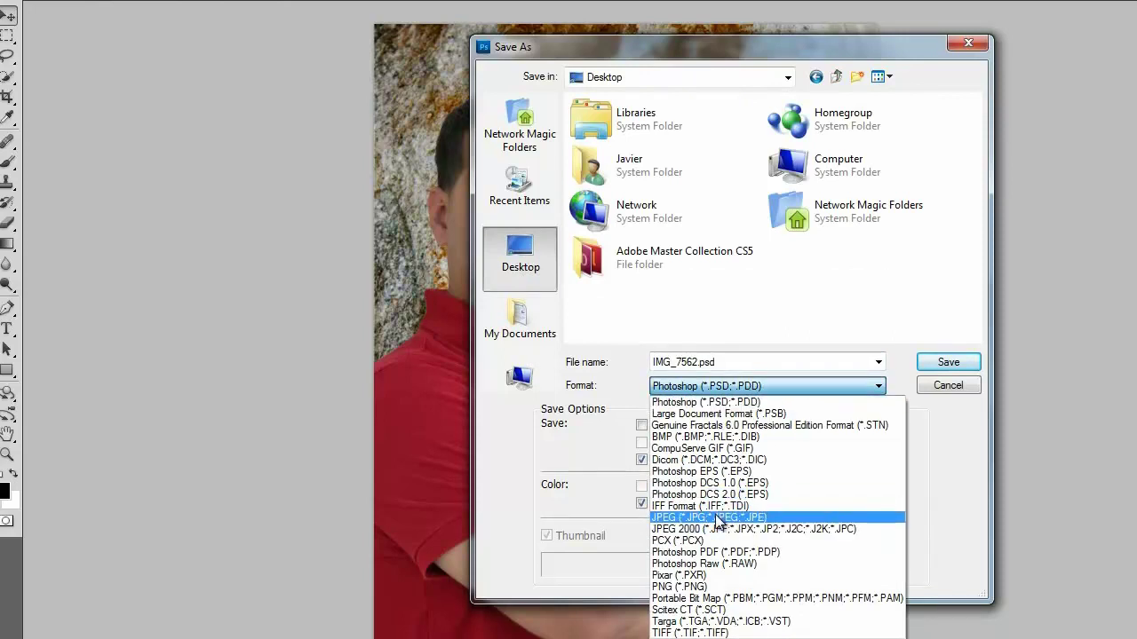
{"action": "left_click", "coordinate": [717, 519]}
{"action": "double_click", "coordinate": [720, 362]}
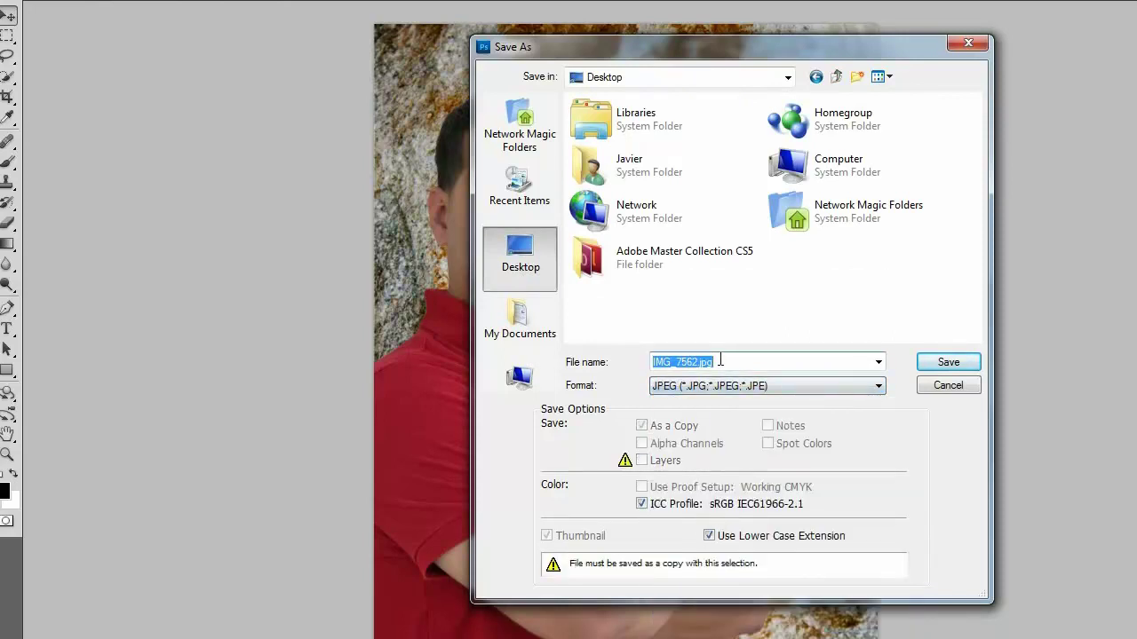
{"action": "type", "text": "Elan"}
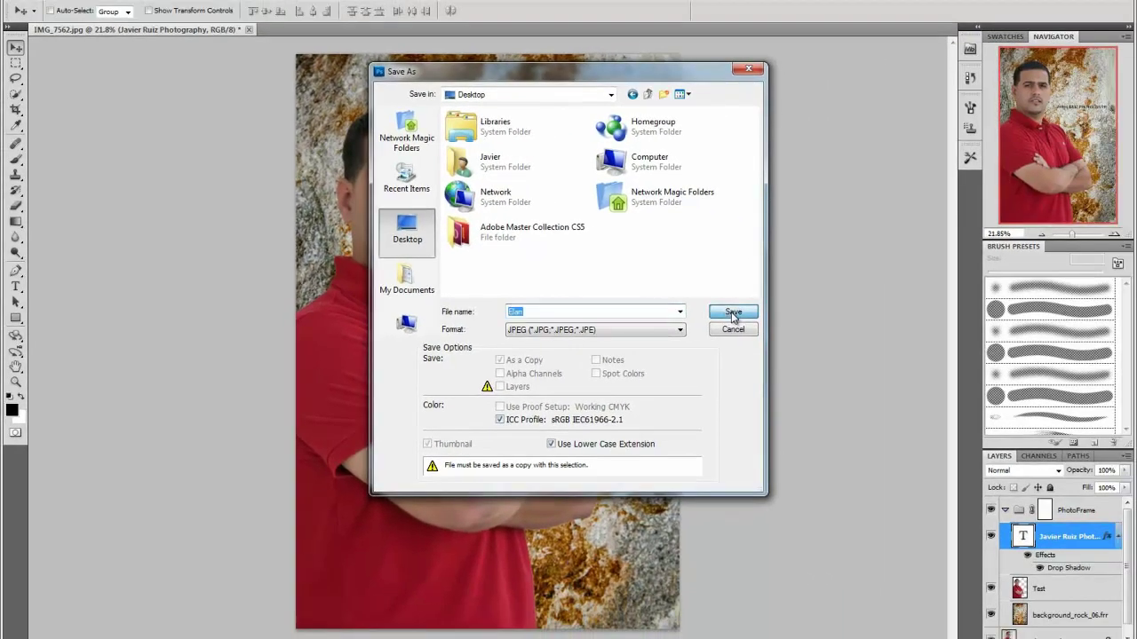
Step: Save the JPEG, accepting Quality 12 (Maximum) in the JPEG Options
{"action": "left_click", "coordinate": [943, 363]}
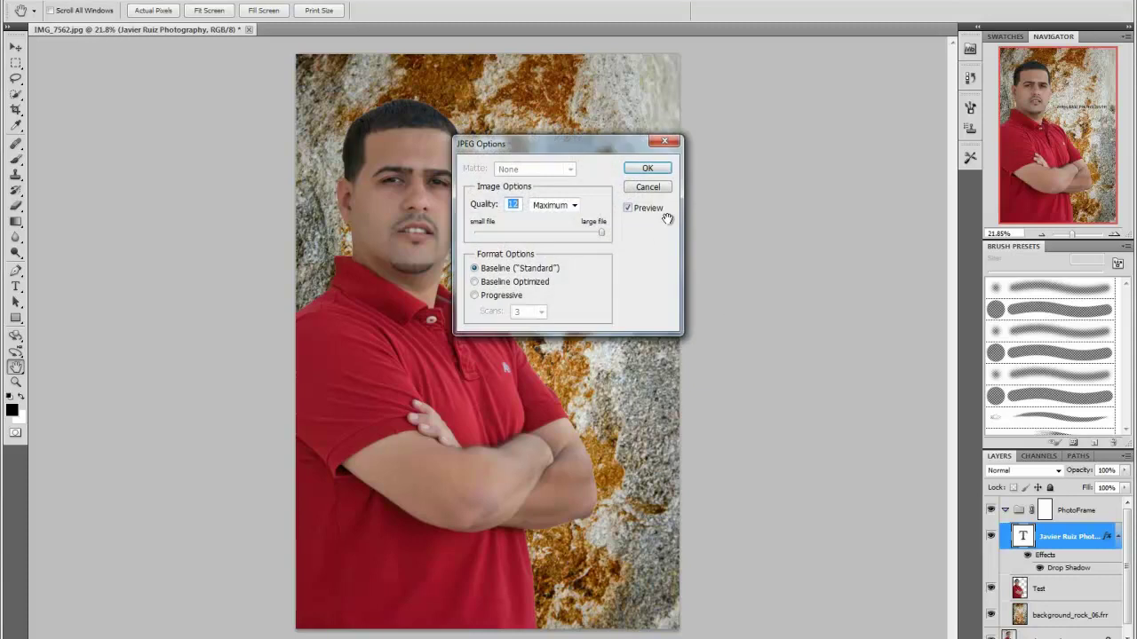
{"action": "left_click", "coordinate": [647, 169]}
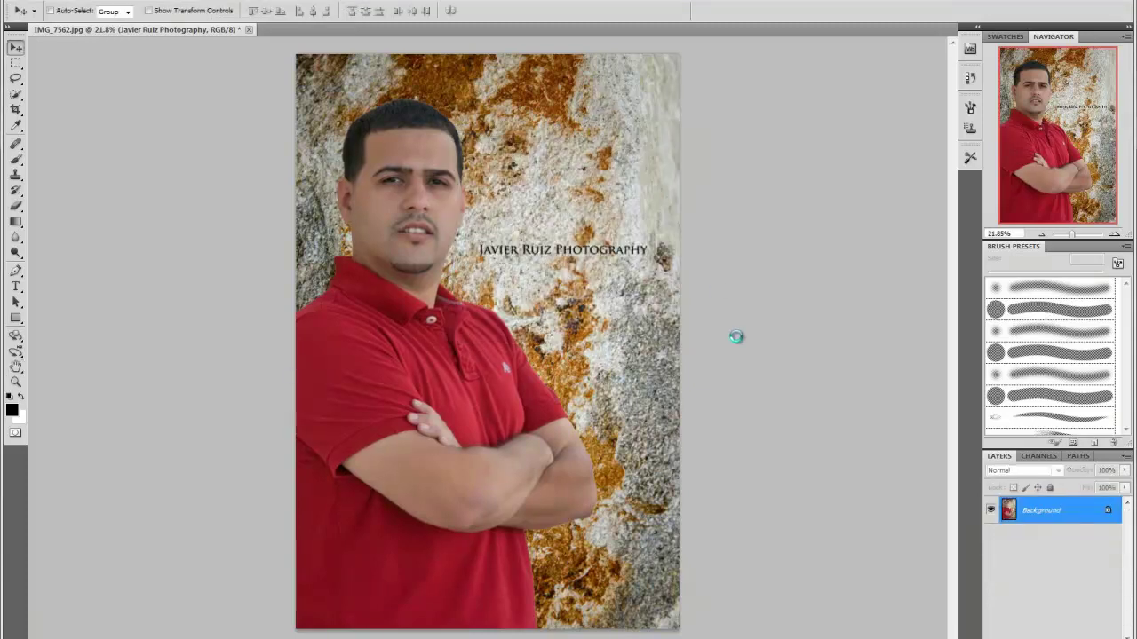